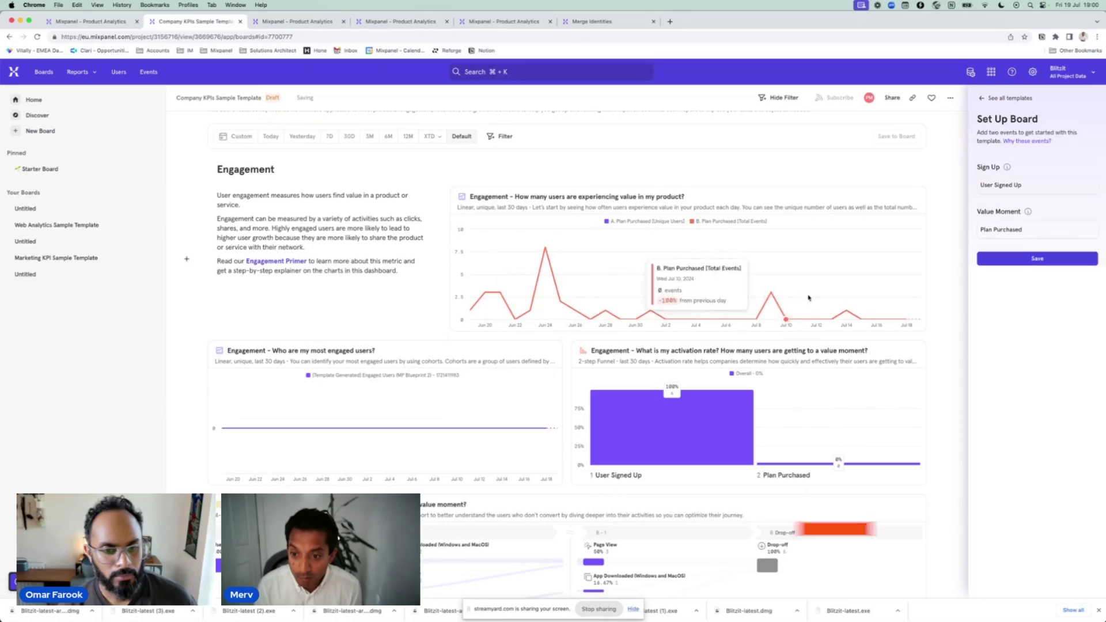
- Open the Blitzit site's Home page settings with its title, description and search-visibility options
scroll(346, 288, "down", 3)
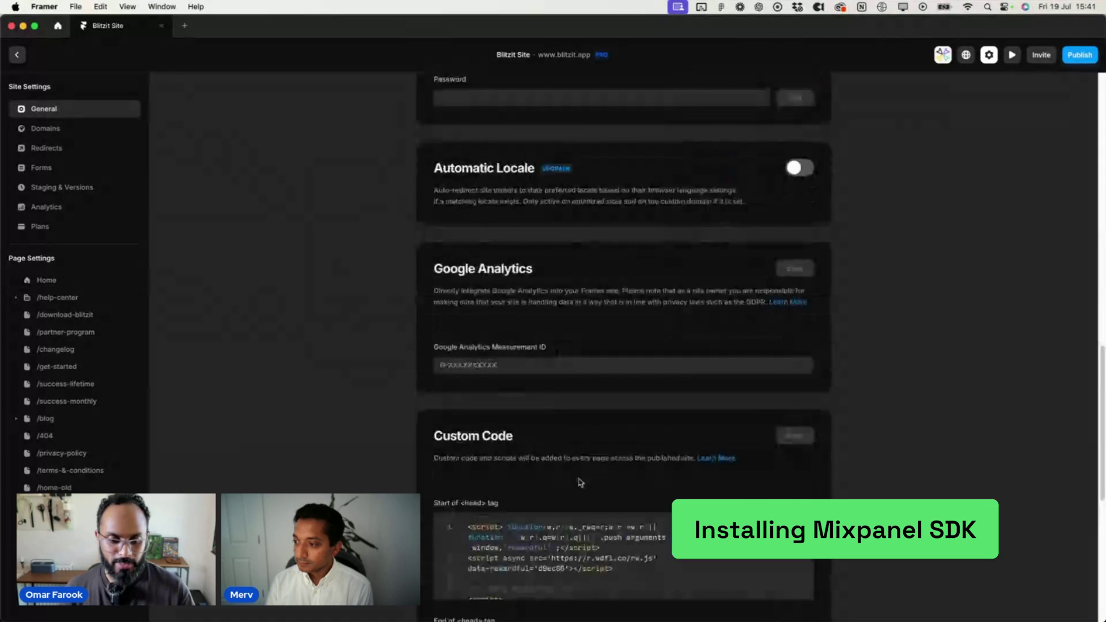
scroll(616, 514, "down", 3)
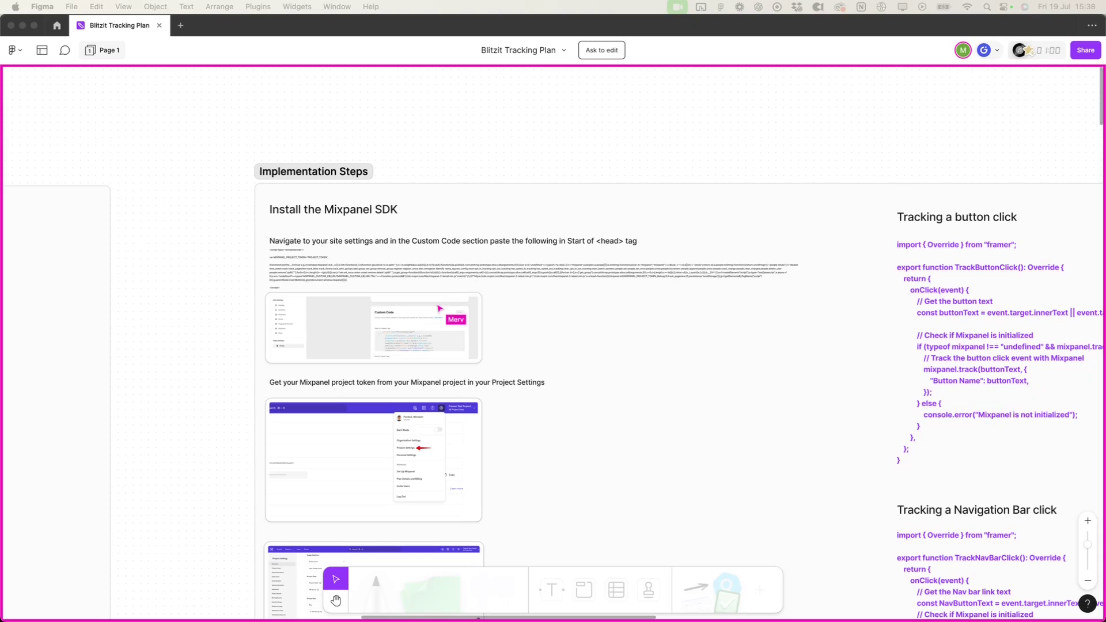
scroll(558, 395, "down", 2)
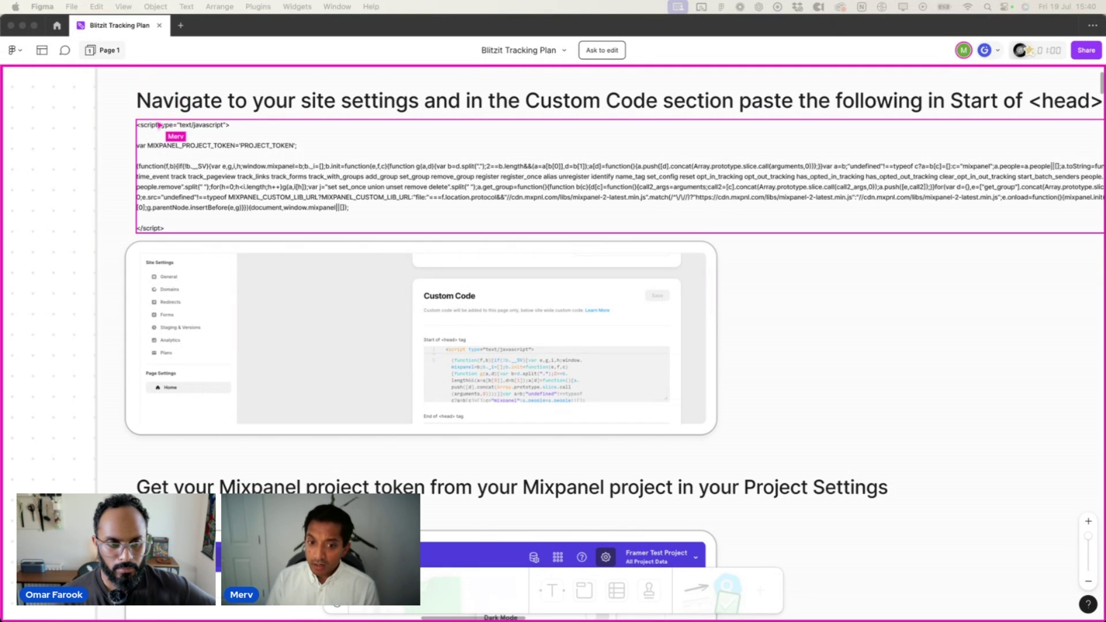
scroll(507, 361, "down", 2)
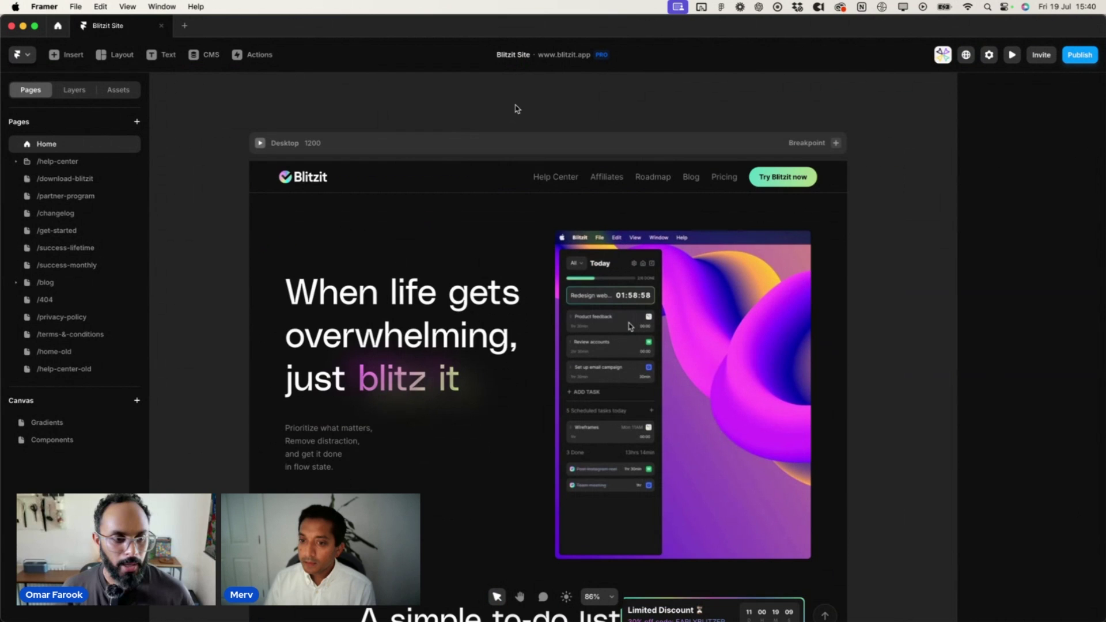
scroll(572, 107, "down", 2)
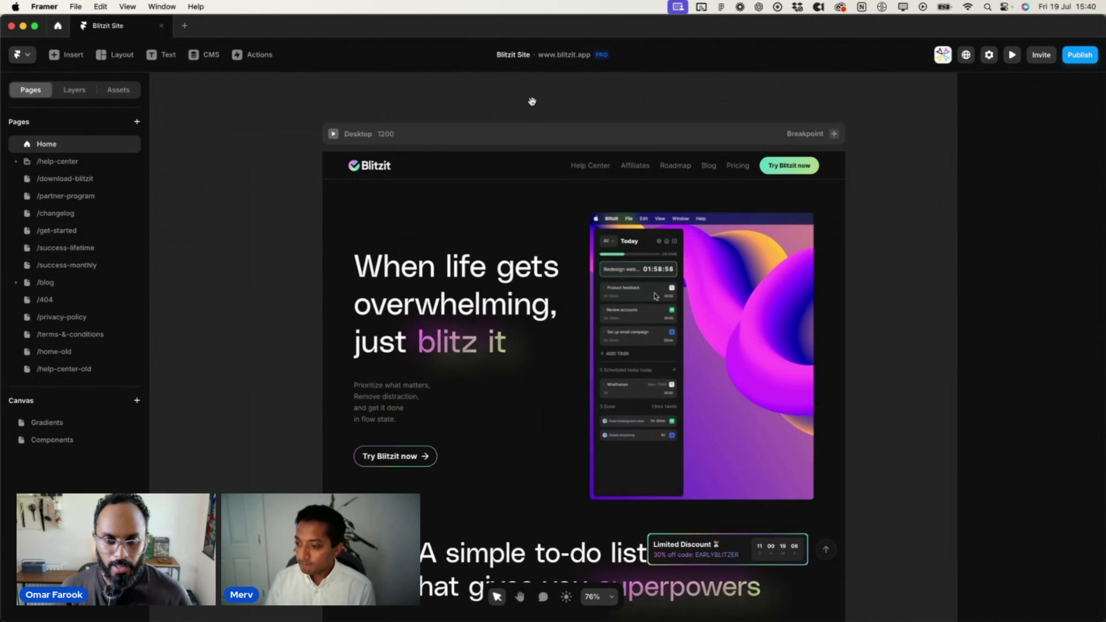
scroll(519, 141, "up", 2)
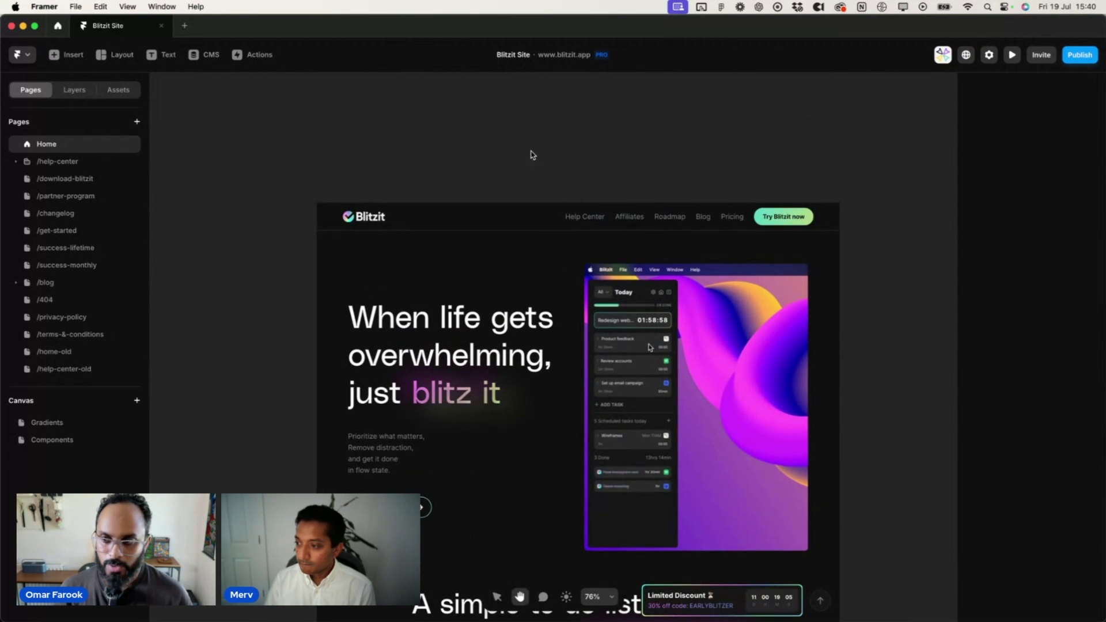
left_click(990, 56)
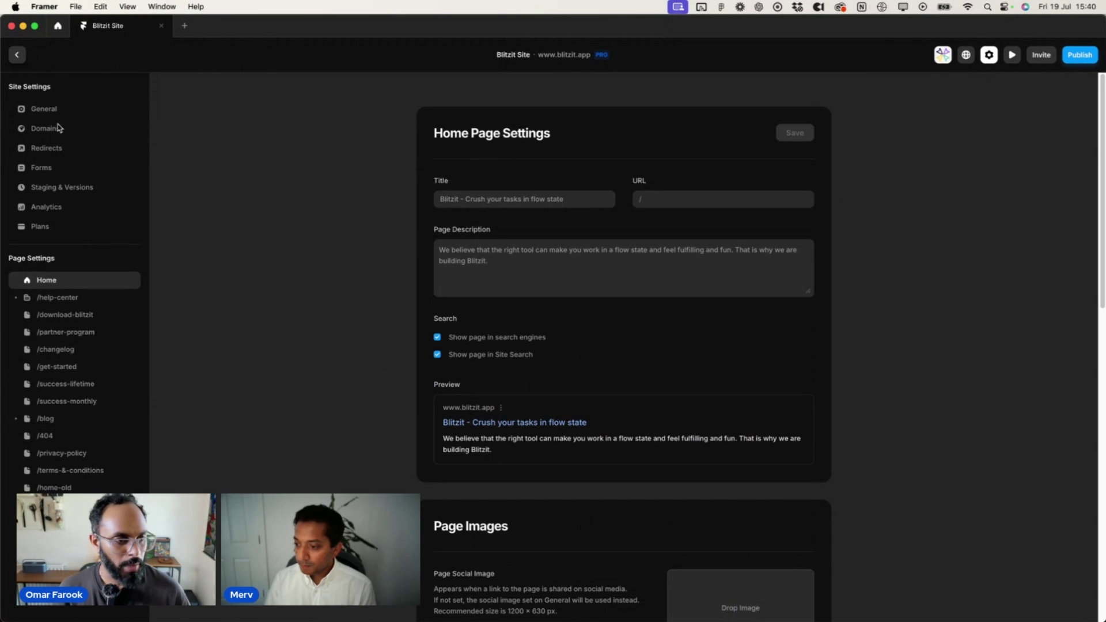
left_click(39, 113)
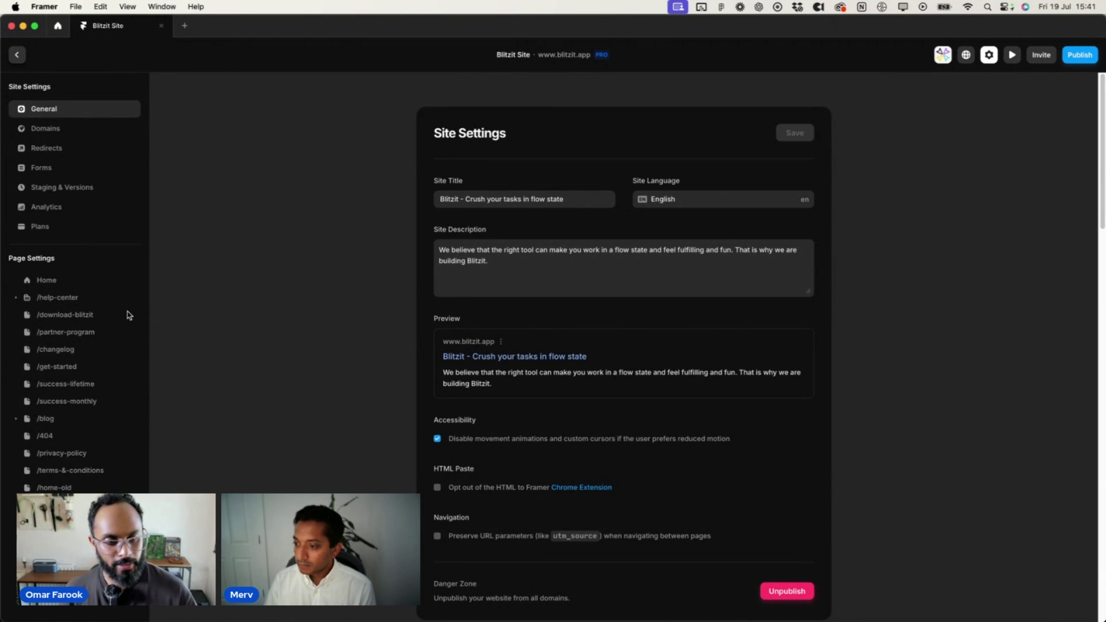
left_click(43, 284)
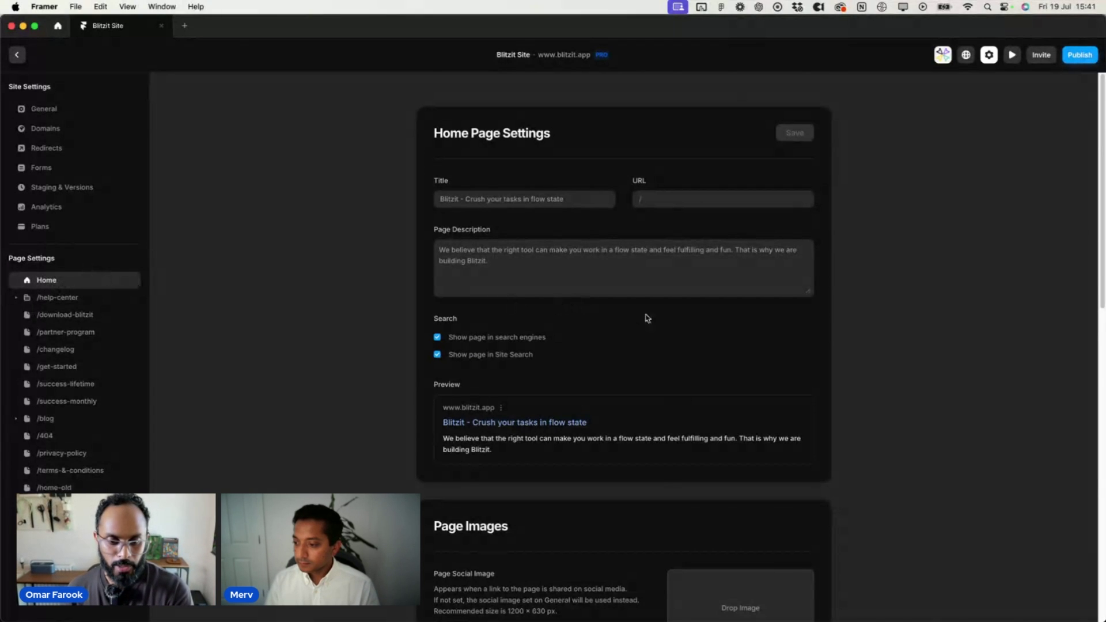
- Scroll the Home page settings down to the Custom Code fields, whose start-of-head slot is empty
scroll(645, 314, "down", 10)
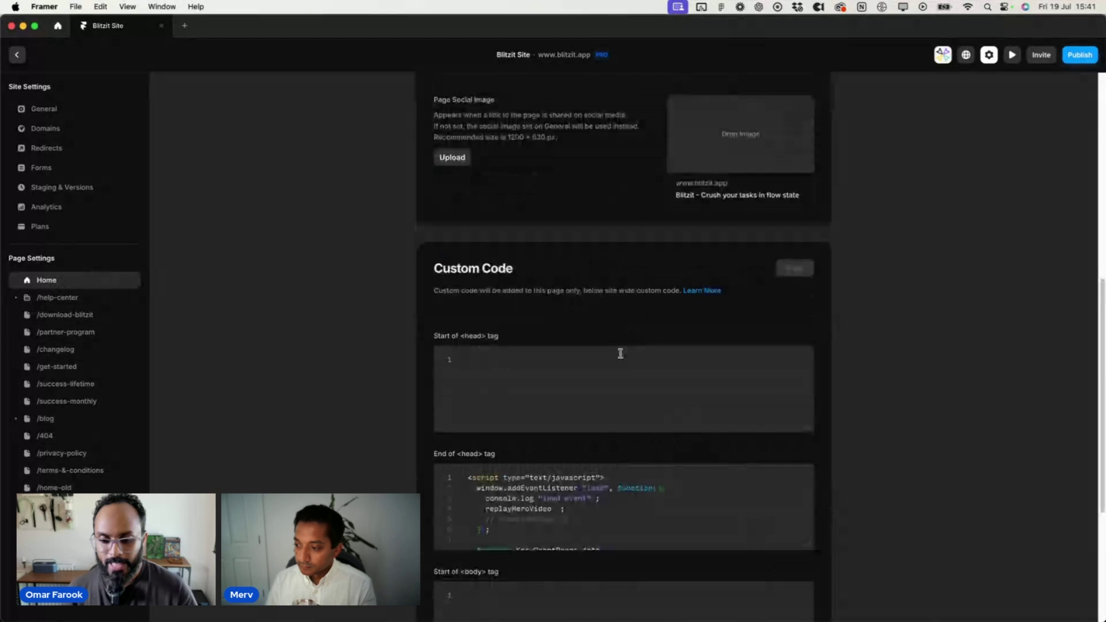
scroll(617, 353, "down", 3)
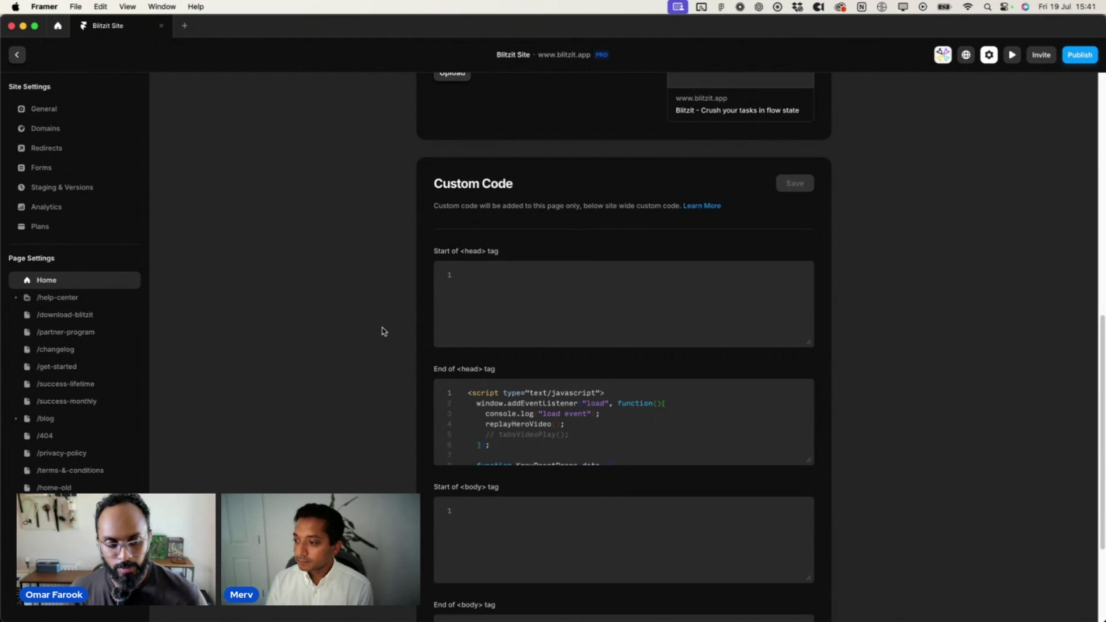
- Show the site-wide General Custom Code and review the existing start-of-head scripts
left_click(45, 109)
scroll(526, 461, "down", 8)
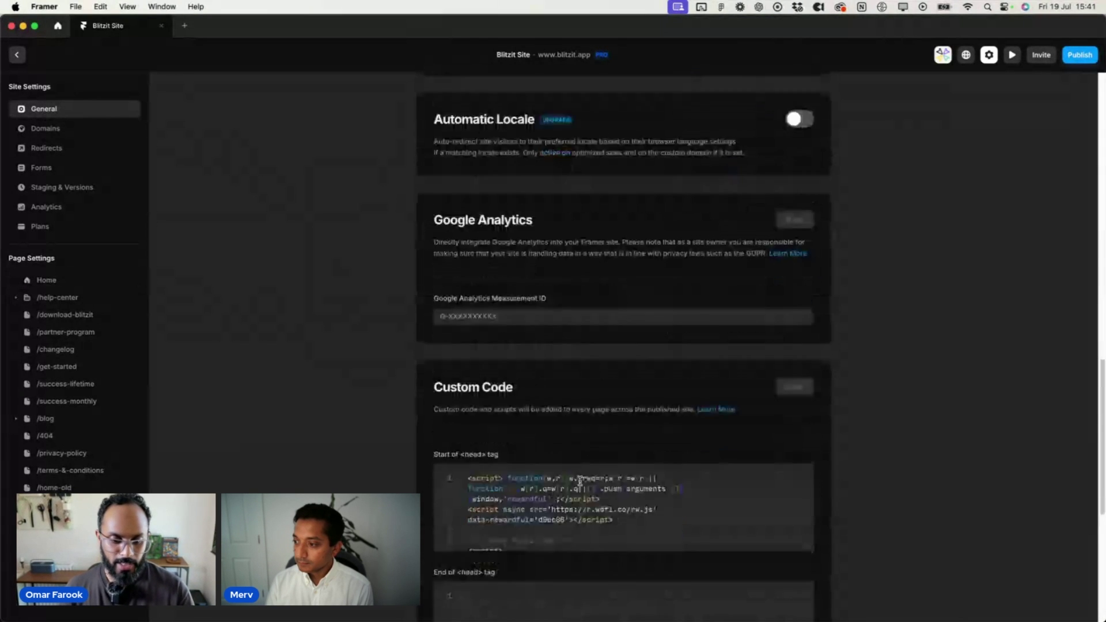
scroll(580, 480, "down", 5)
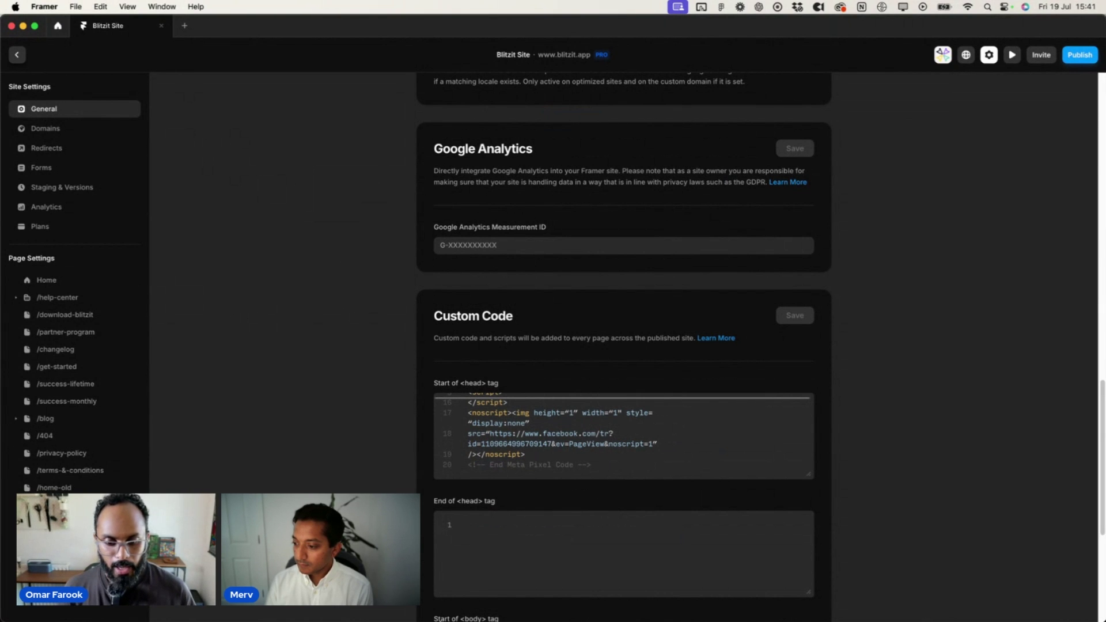
mouse_move(469, 618)
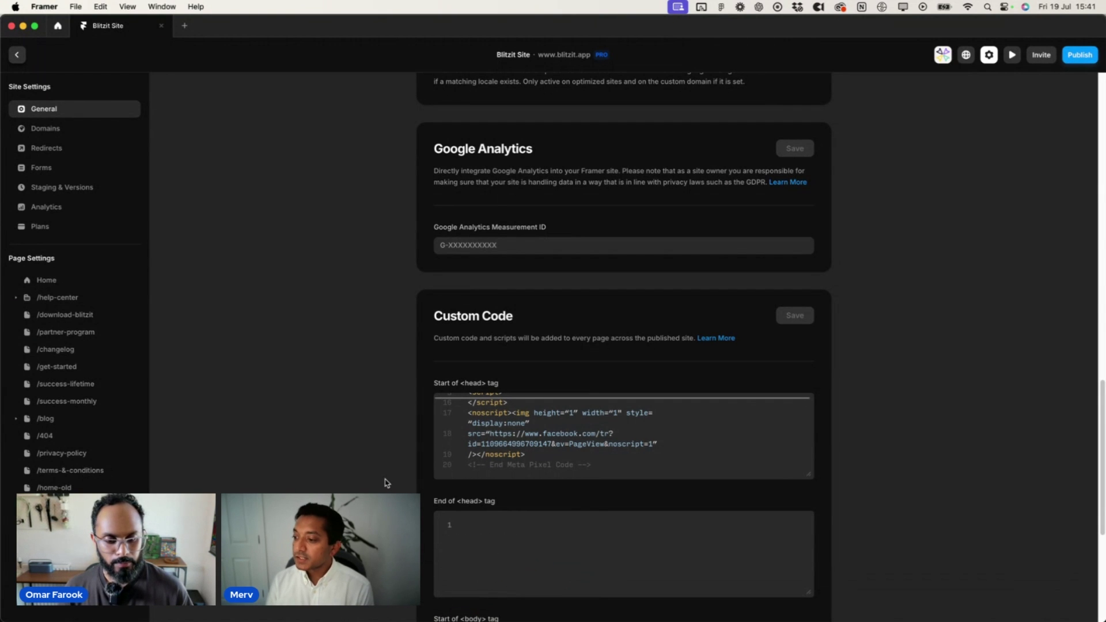
scroll(583, 489, "down", 3)
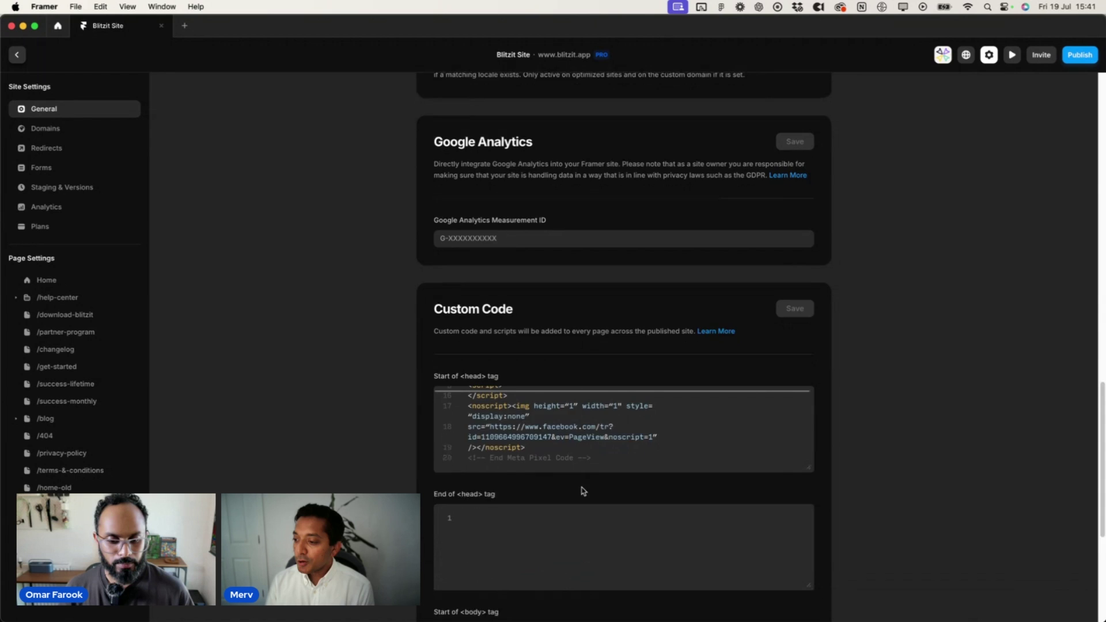
scroll(645, 476, "down", 5)
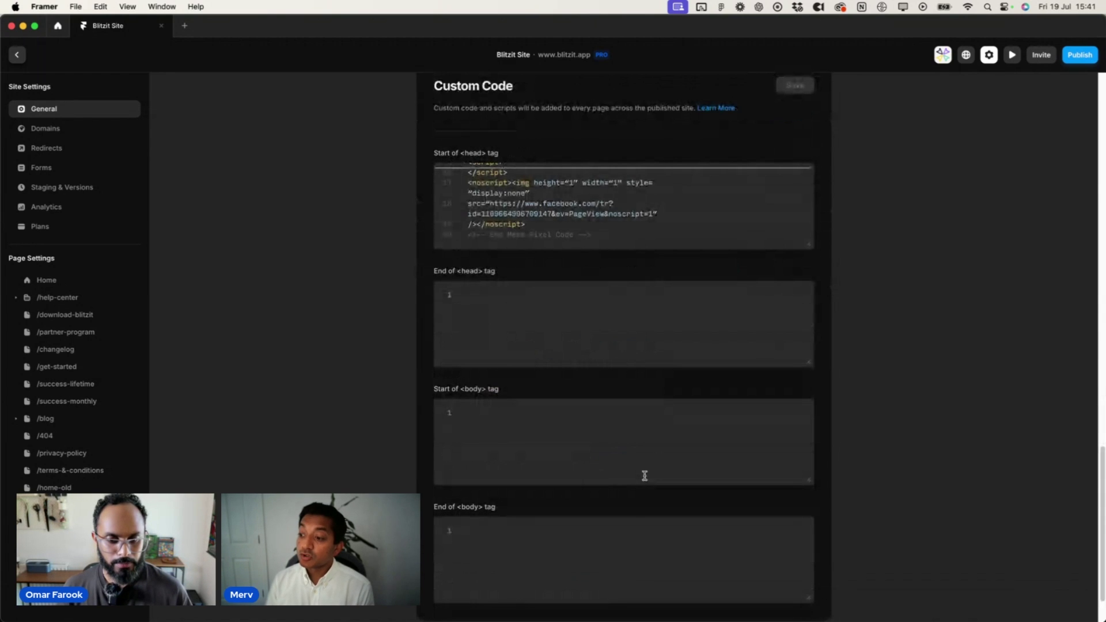
scroll(646, 477, "up", 3)
scroll(646, 481, "up", 7)
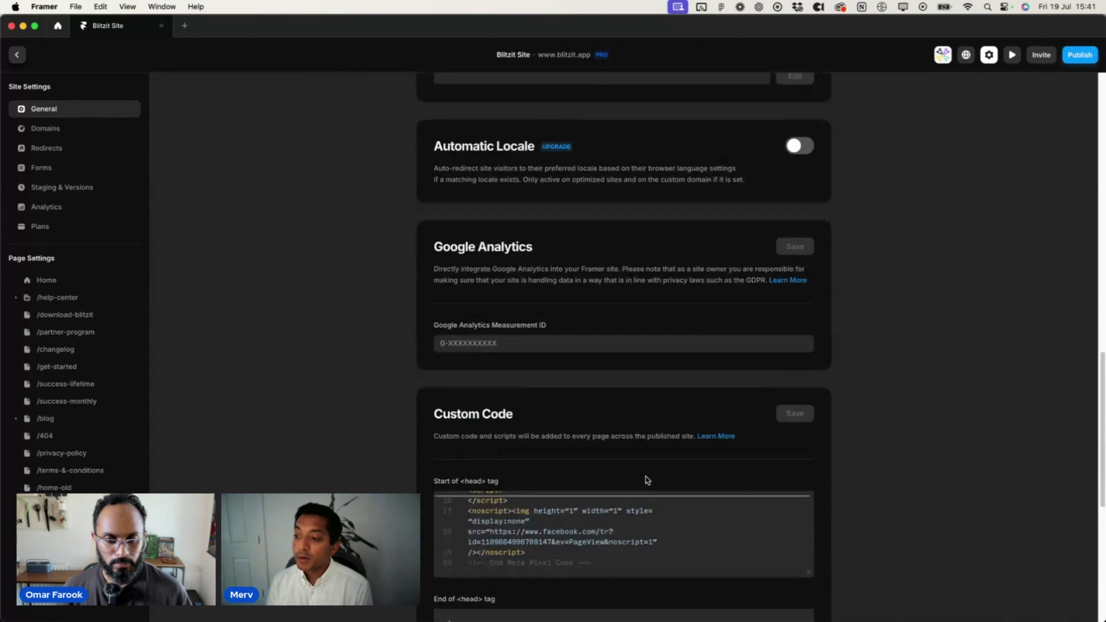
scroll(651, 481, "down", 6)
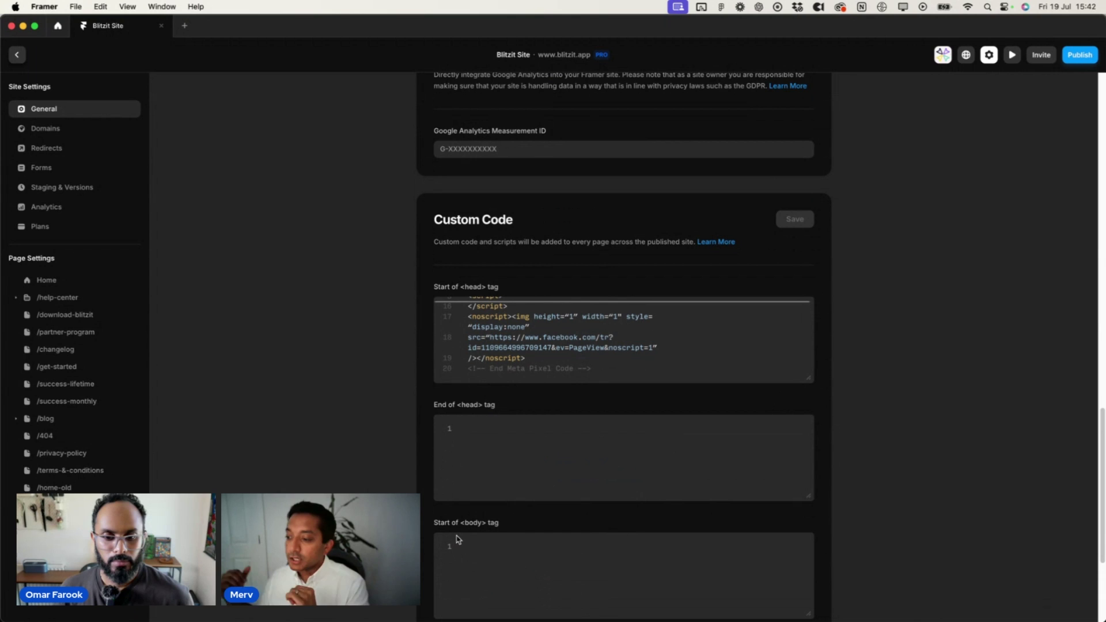
- Select the Mixpanel SDK snippet in the Figma tracking plan, then go back to Framer's Custom Code
mouse_move(393, 618)
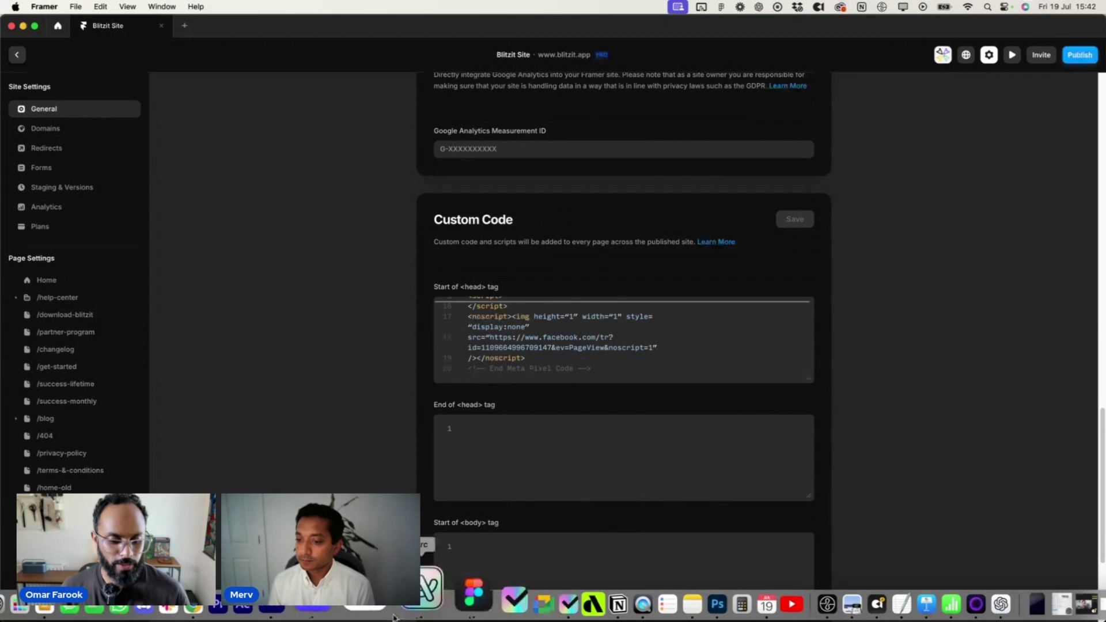
left_click(437, 595)
scroll(674, 267, "up", 3)
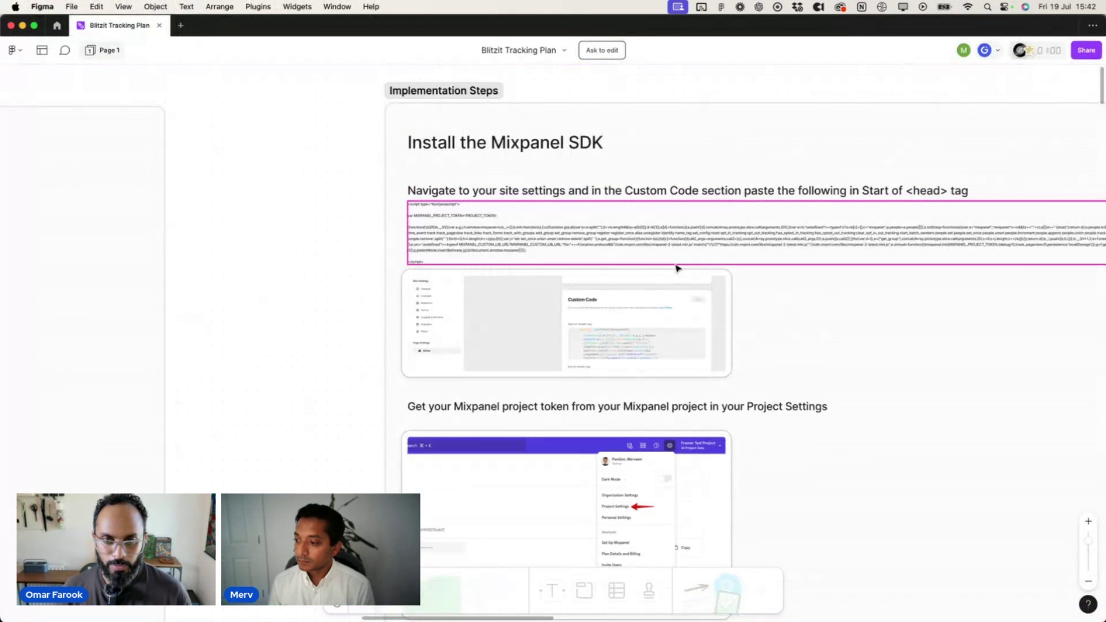
triple_click(449, 237)
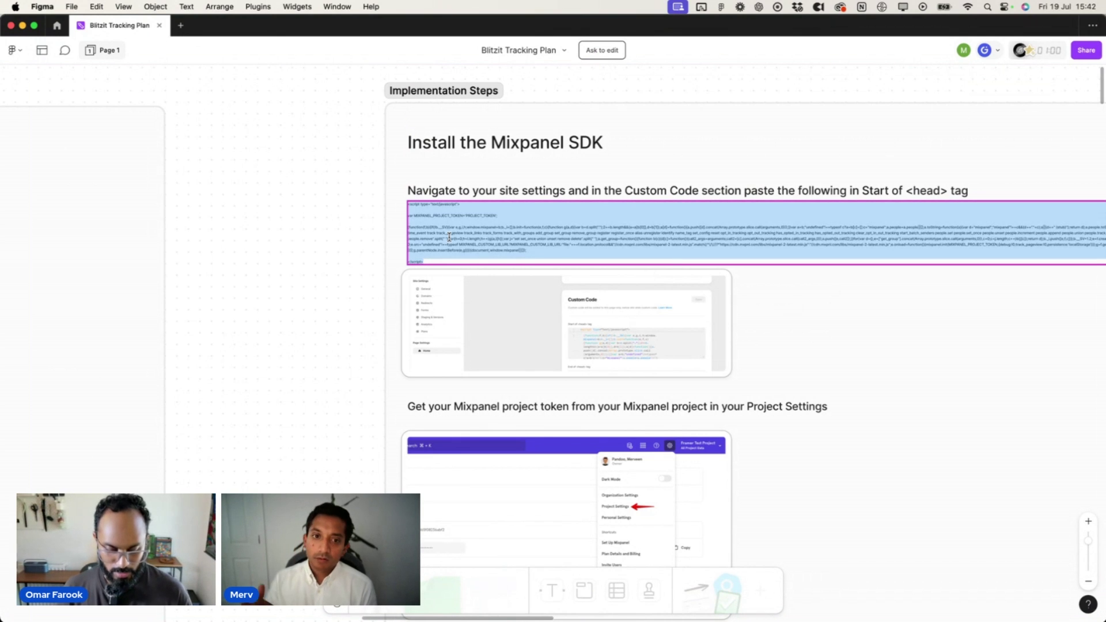
left_click(324, 271)
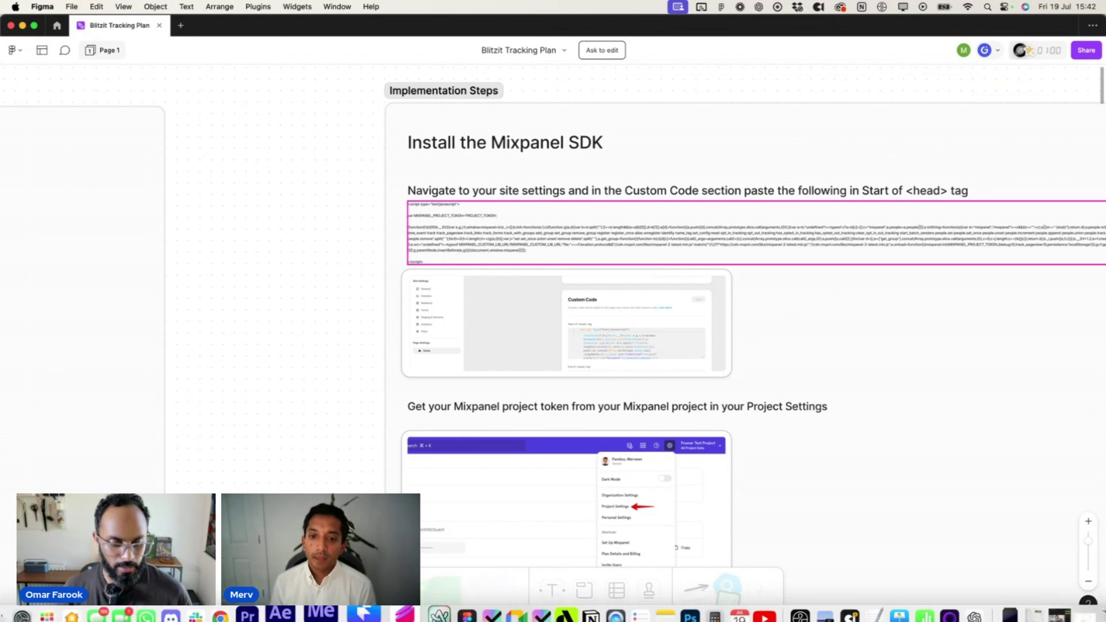
left_click(440, 616)
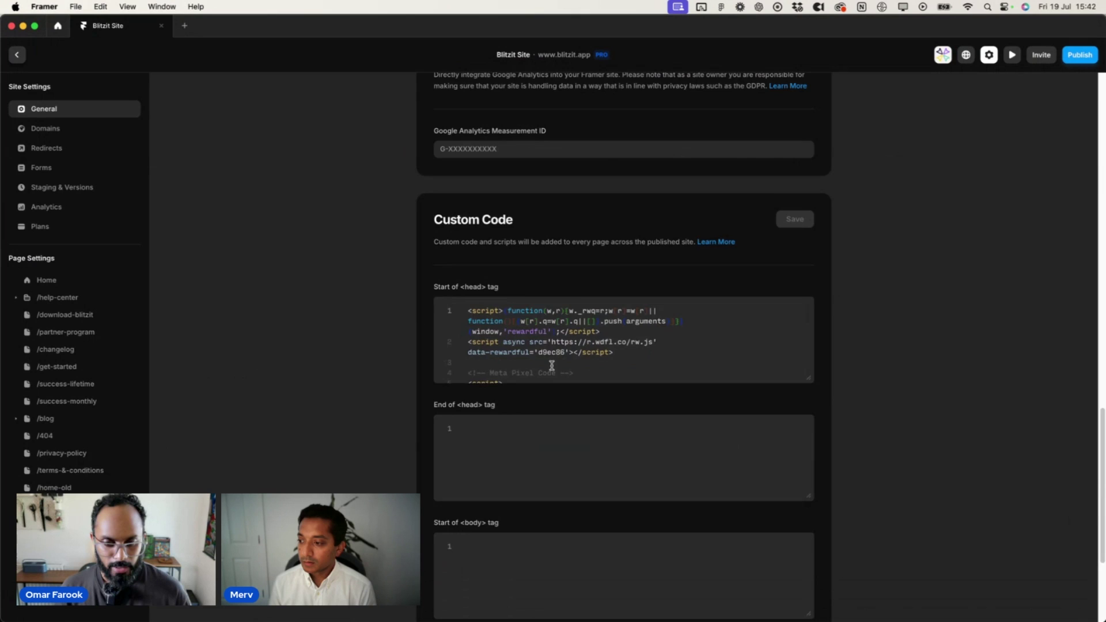
- Paste the Mixpanel snippet on a new line after the Meta Pixel code in Start of <head>
scroll(529, 353, "up", 7)
scroll(531, 358, "down", 6)
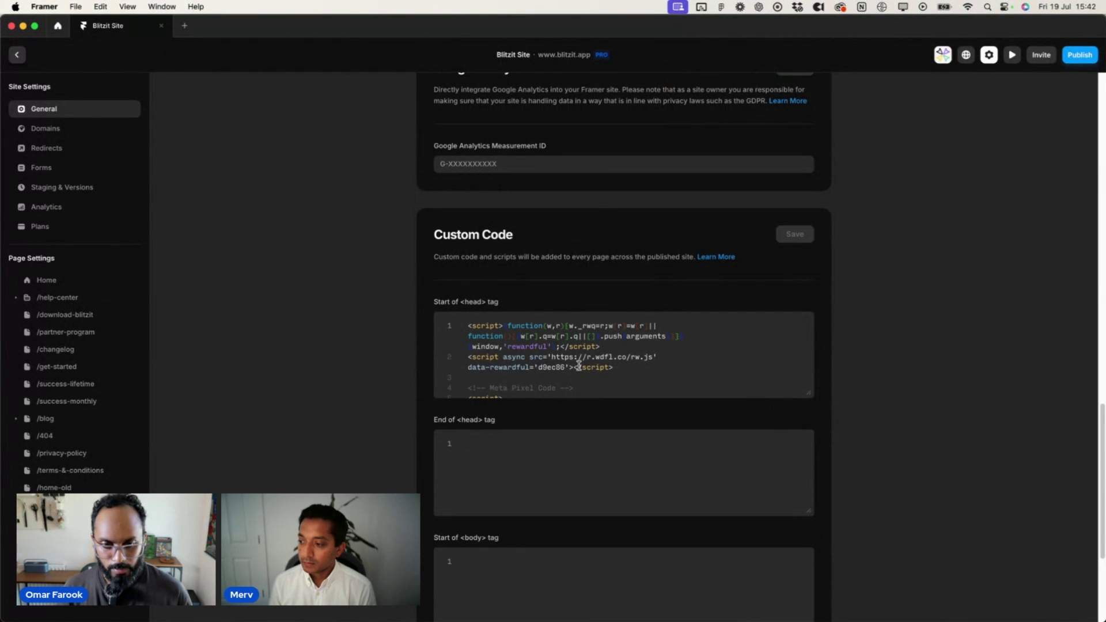
left_click(611, 369)
scroll(852, 369, "down", 3)
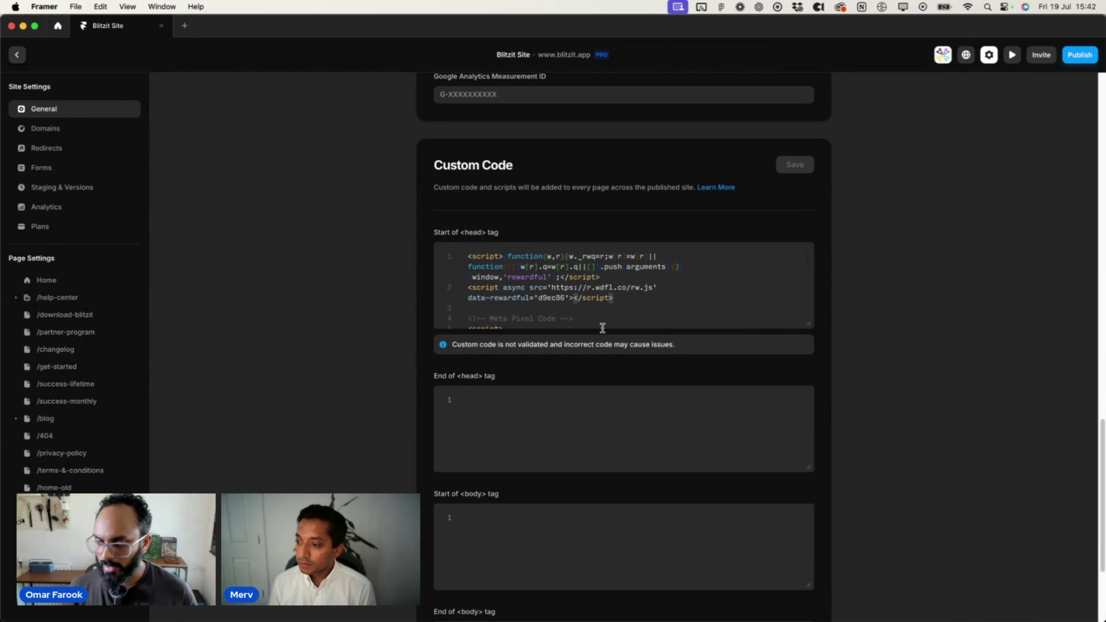
scroll(555, 303, "down", 1)
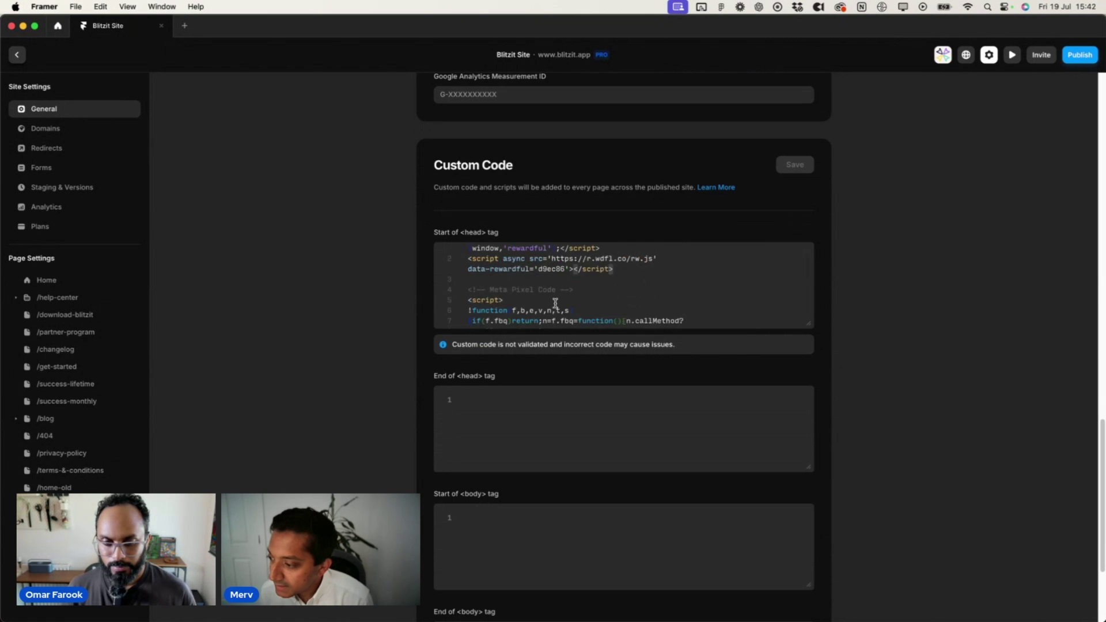
scroll(555, 303, "down", 5)
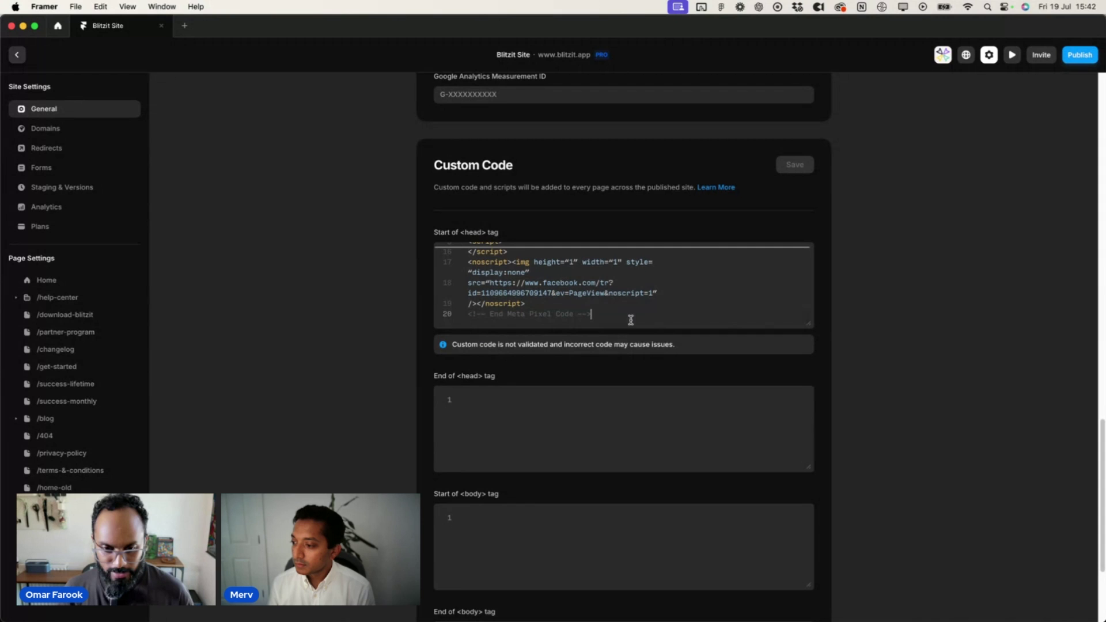
key("Return")
key("Return")
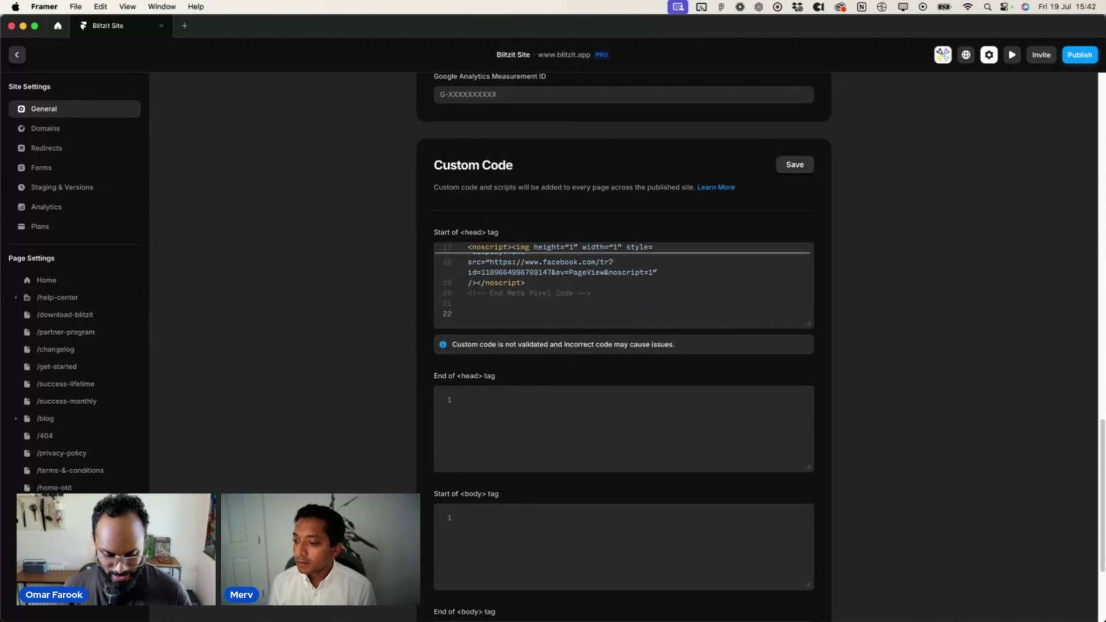
key("super+v")
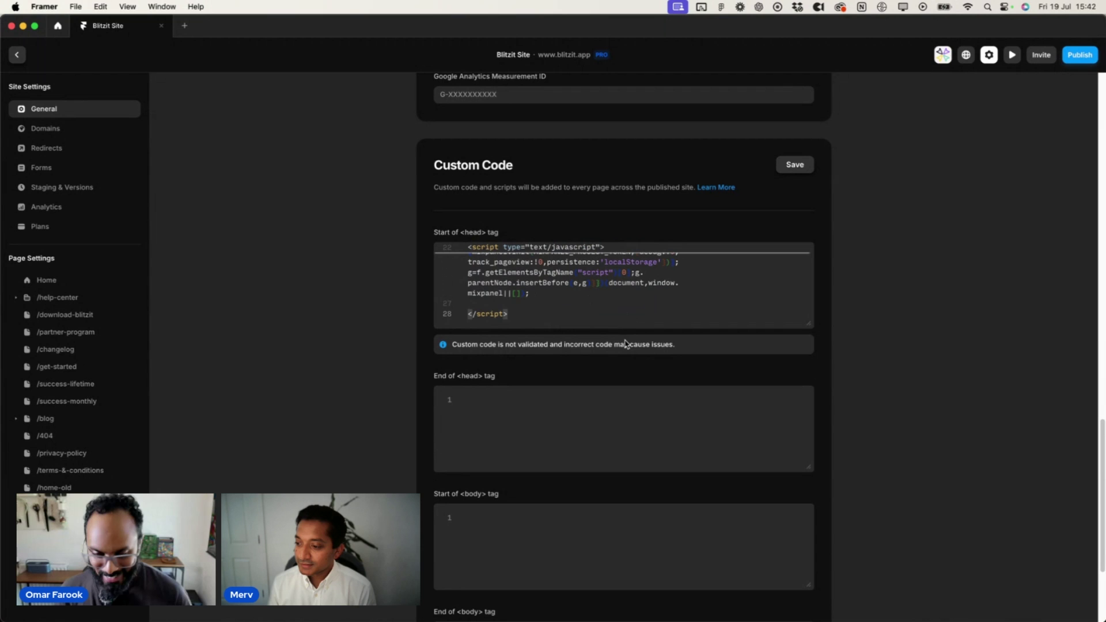
- Enlarge the head code editor to review the pasted Mixpanel script
scroll(564, 311, "up", 5)
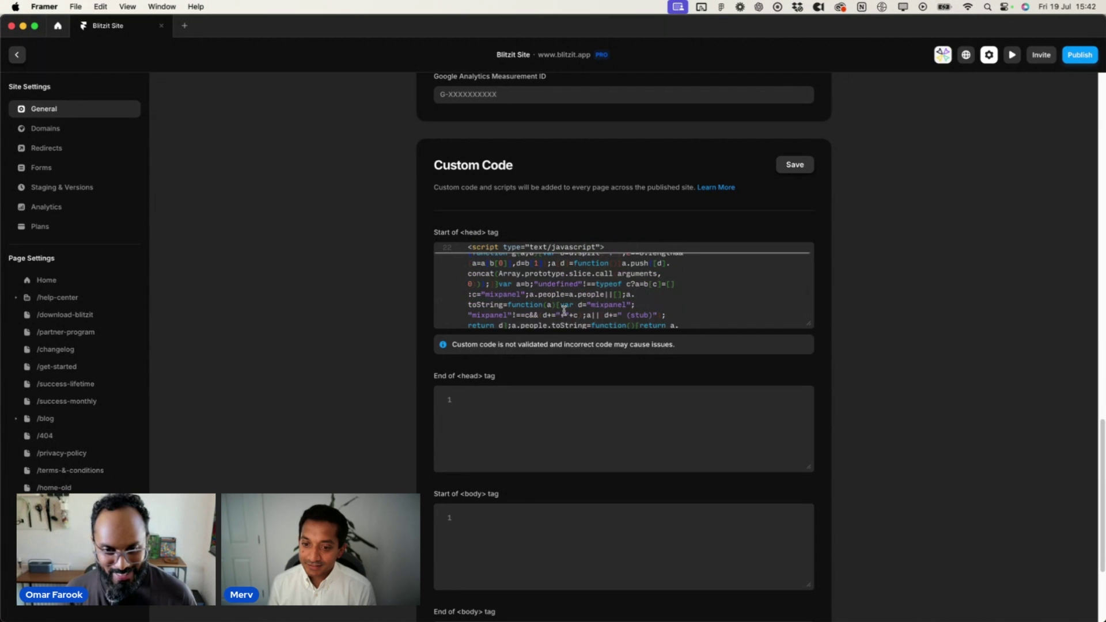
scroll(564, 311, "up", 3)
scroll(566, 312, "down", 2)
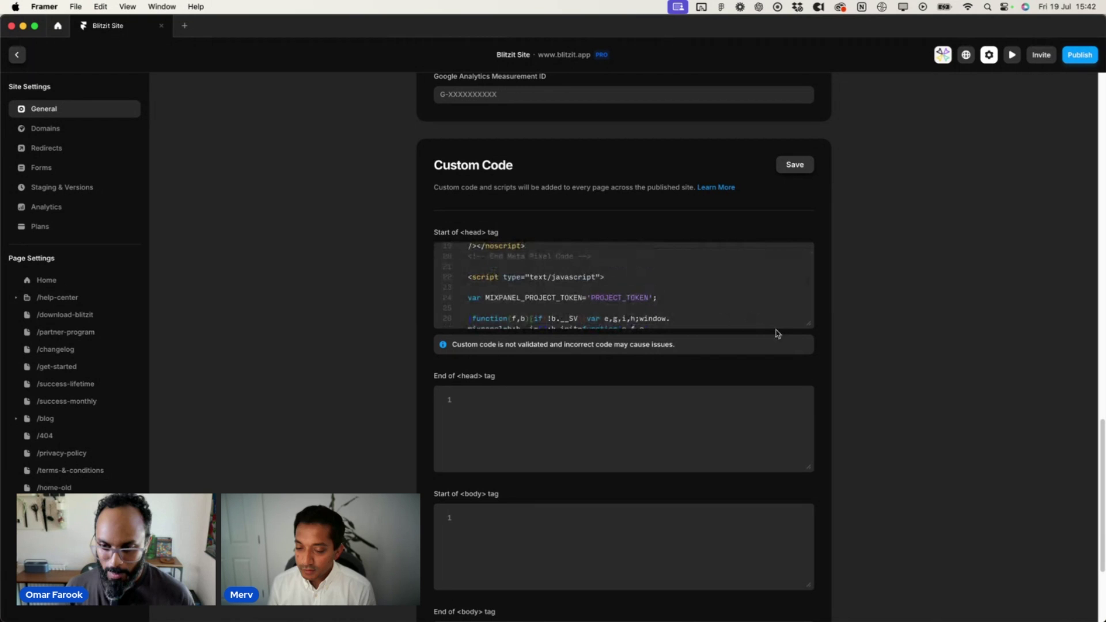
left_click_drag(808, 324, 805, 345)
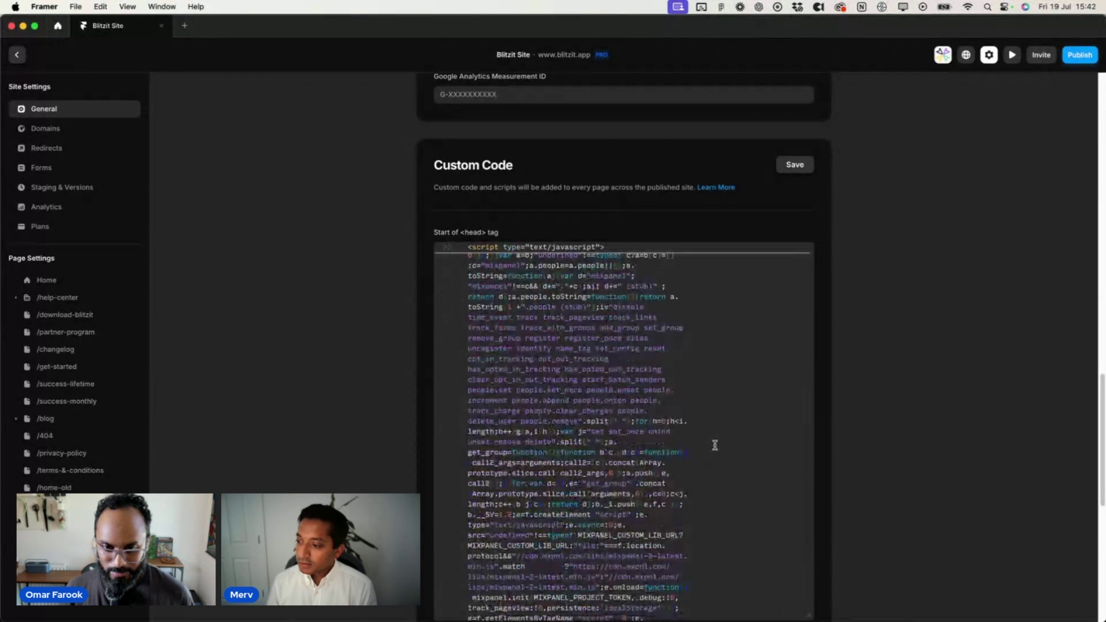
key("super+Tab")
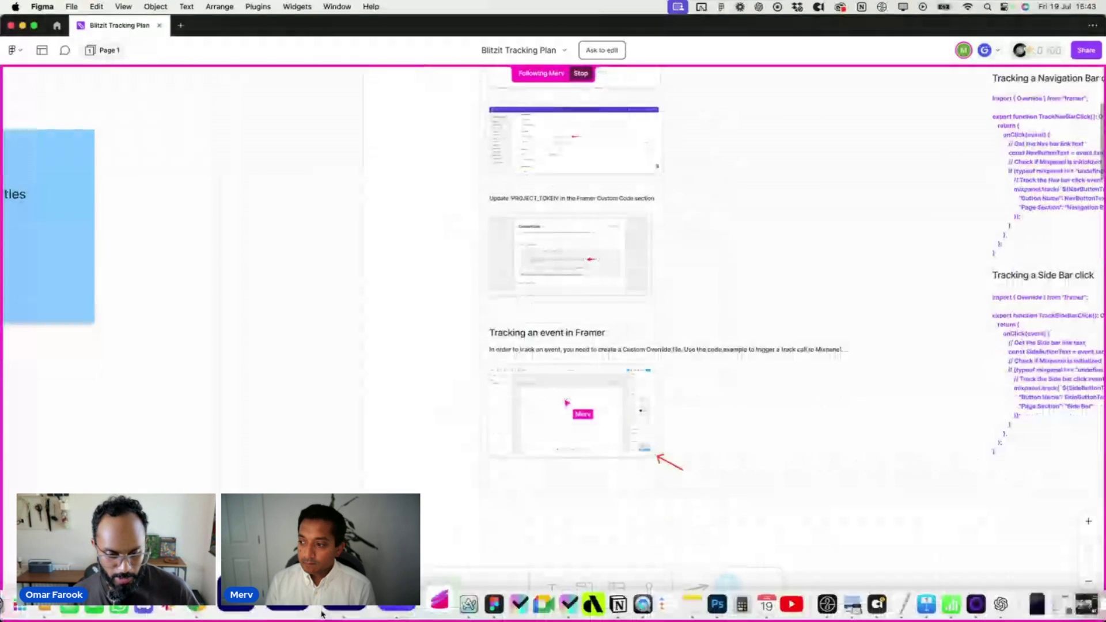
- Bring up the Blitzit project's Mixpanel home page in Arc
left_click(469, 605)
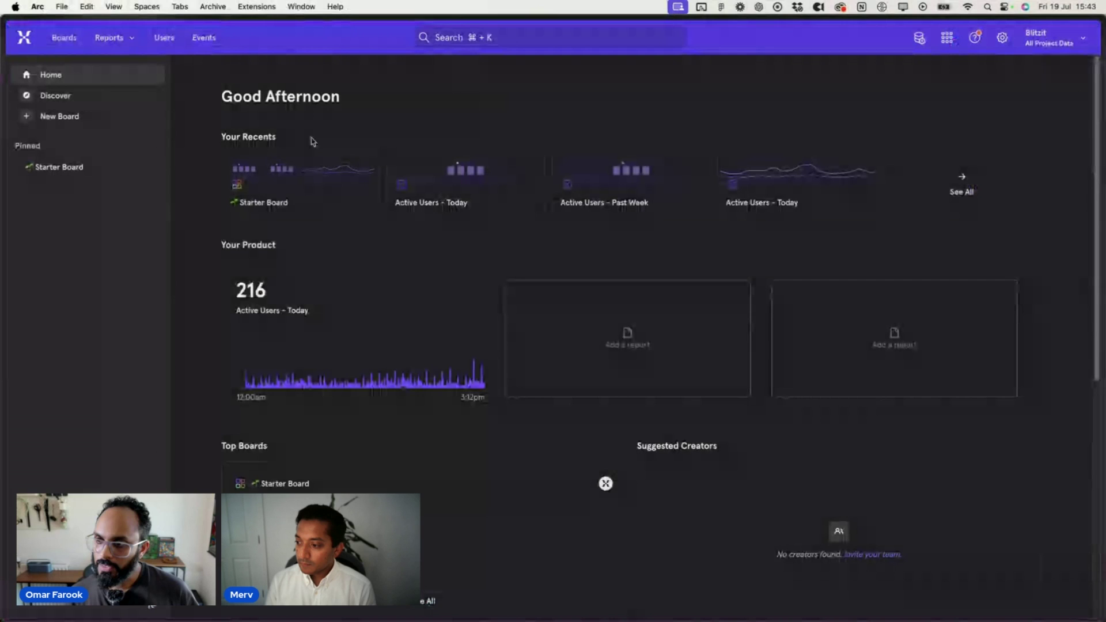
- Copy the Project Token from Mixpanel's Project Settings Access Keys and return to Framer
left_click(1001, 38)
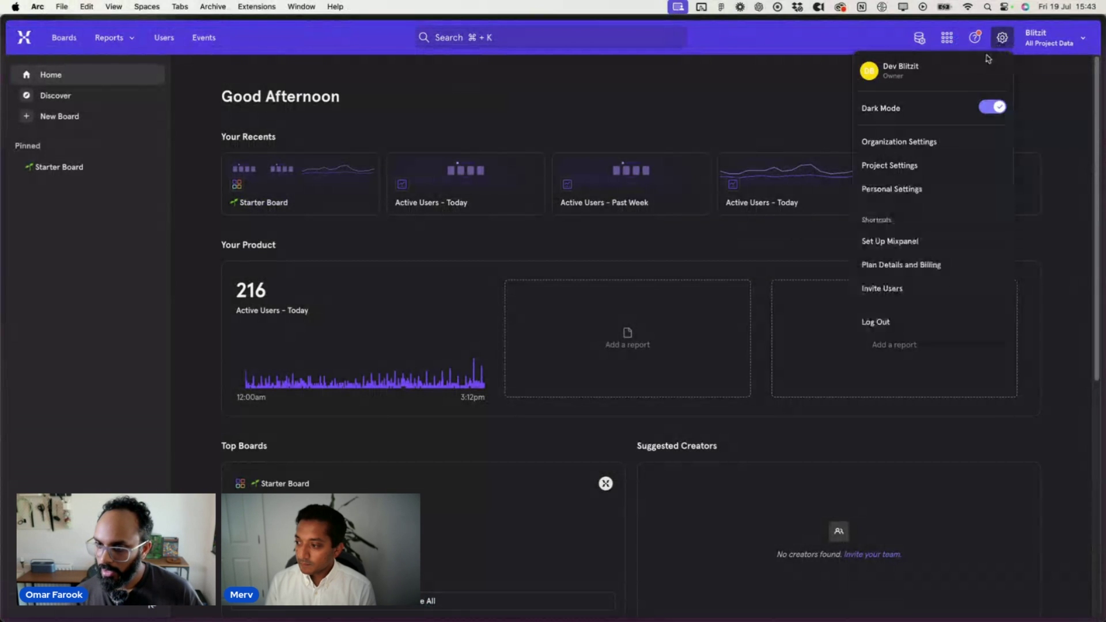
left_click(909, 167)
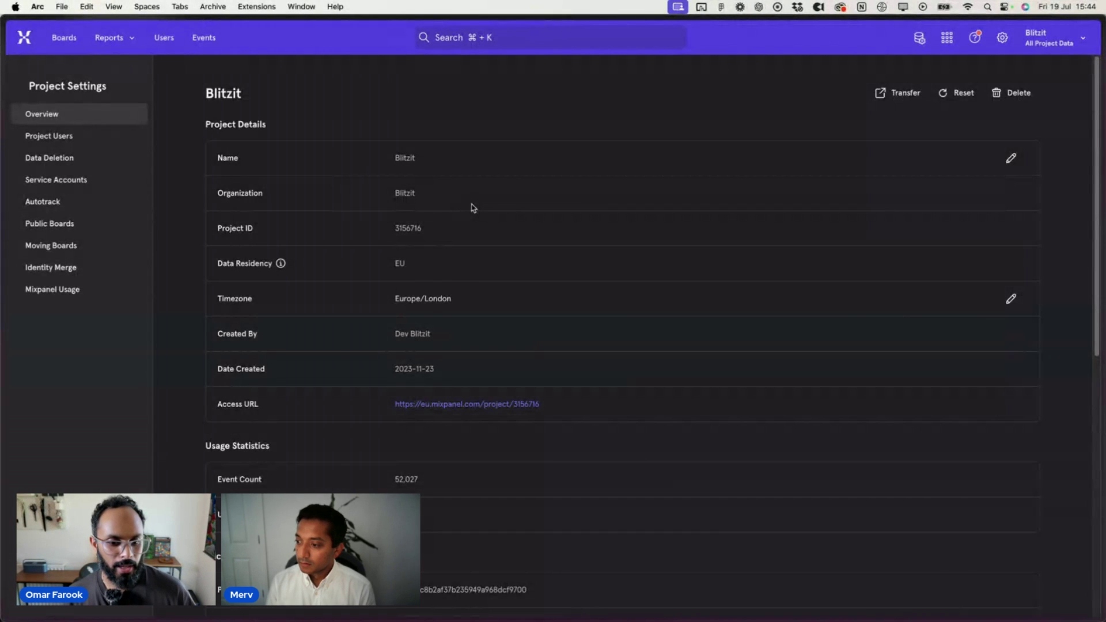
scroll(483, 203, "down", 5)
scroll(604, 231, "down", 2)
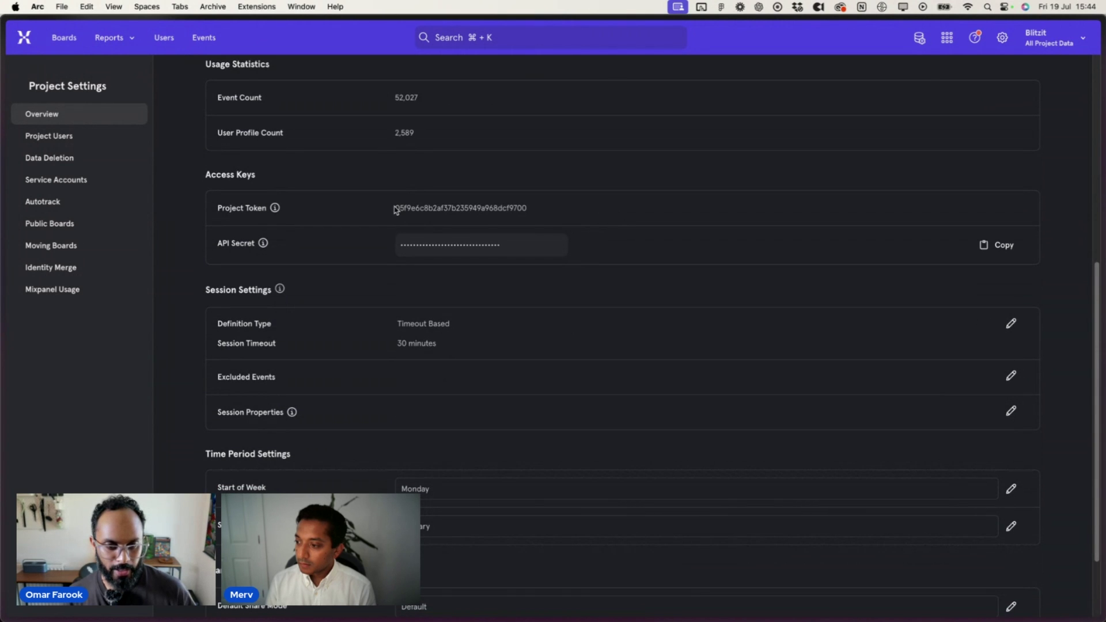
left_click_drag(395, 209, 526, 212)
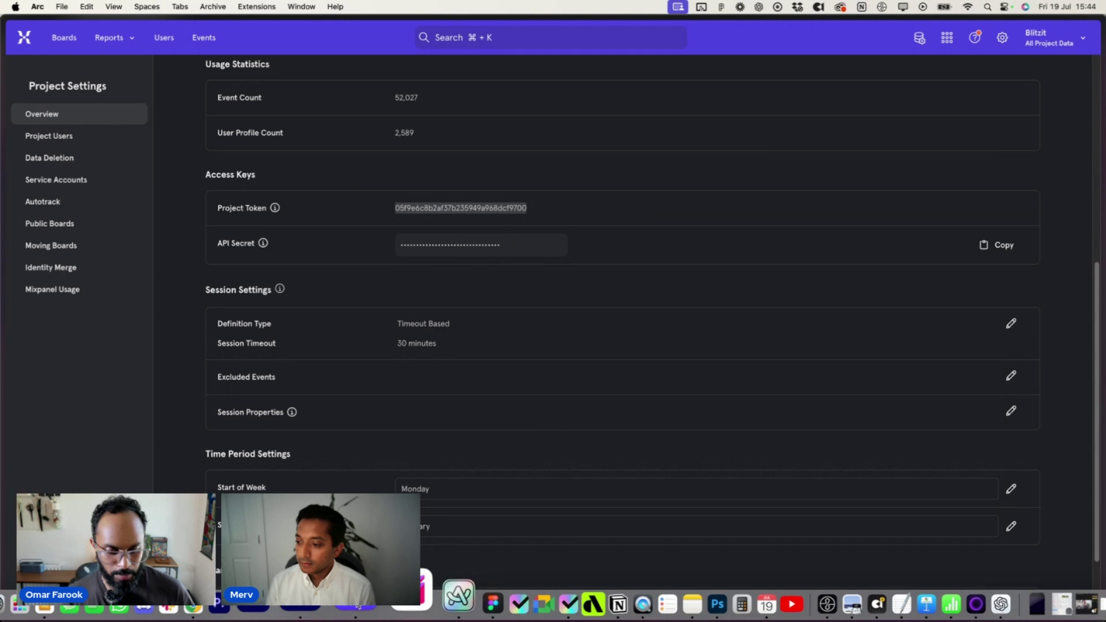
left_click(459, 597)
- Paste the copied project token over the PROJECT_TOKEN placeholder on line 24 of the head script
scroll(571, 252, "up", 5)
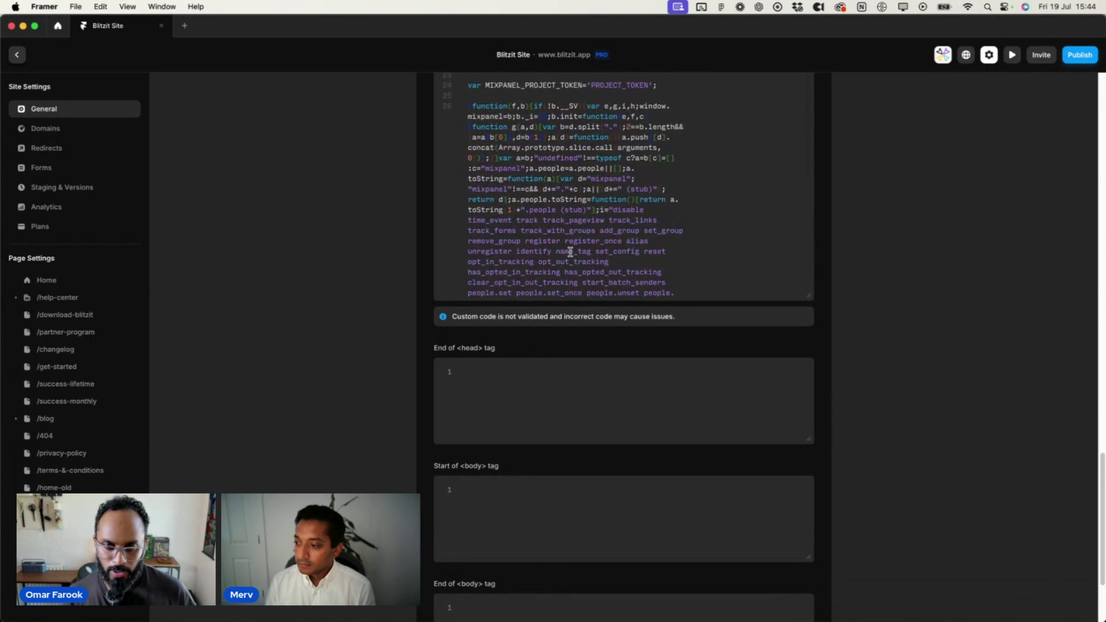
scroll(571, 252, "up", 6)
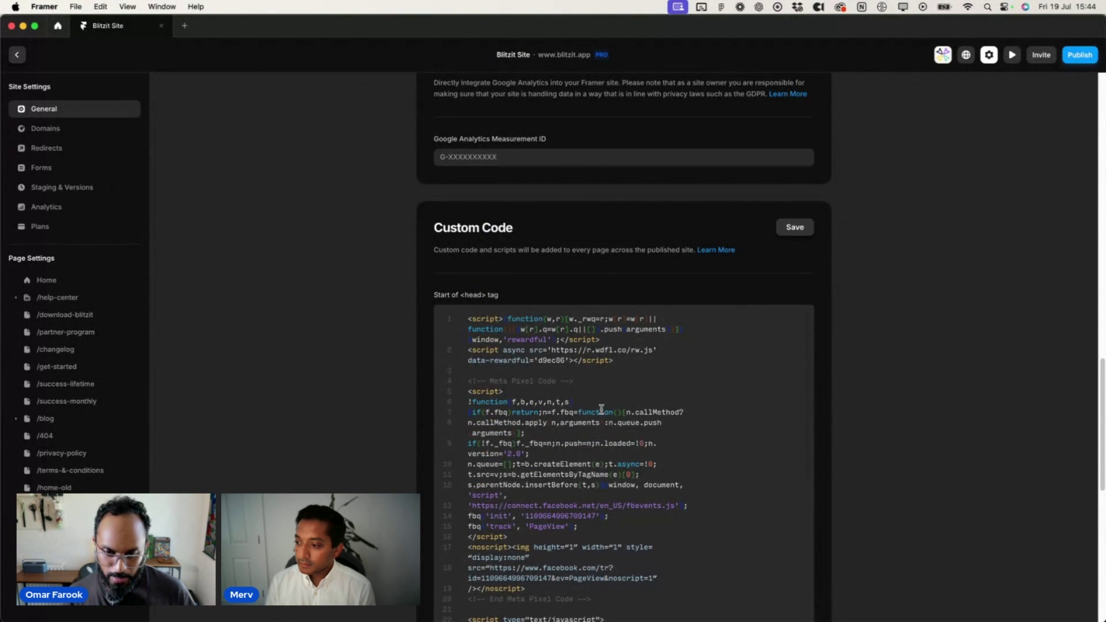
scroll(601, 409, "down", 8)
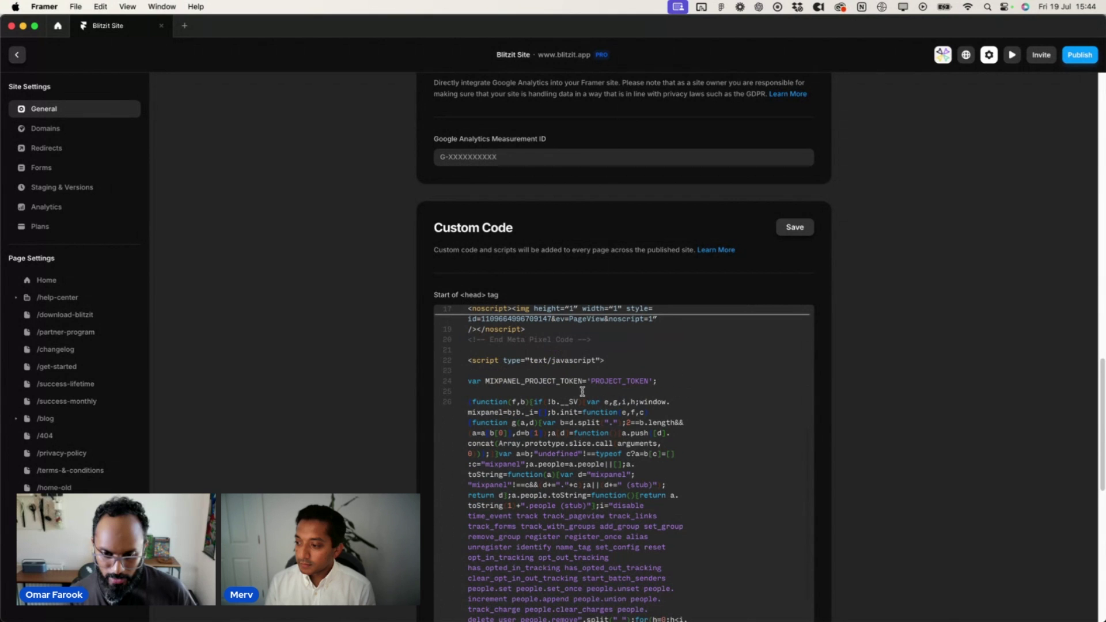
left_click_drag(592, 382, 648, 382)
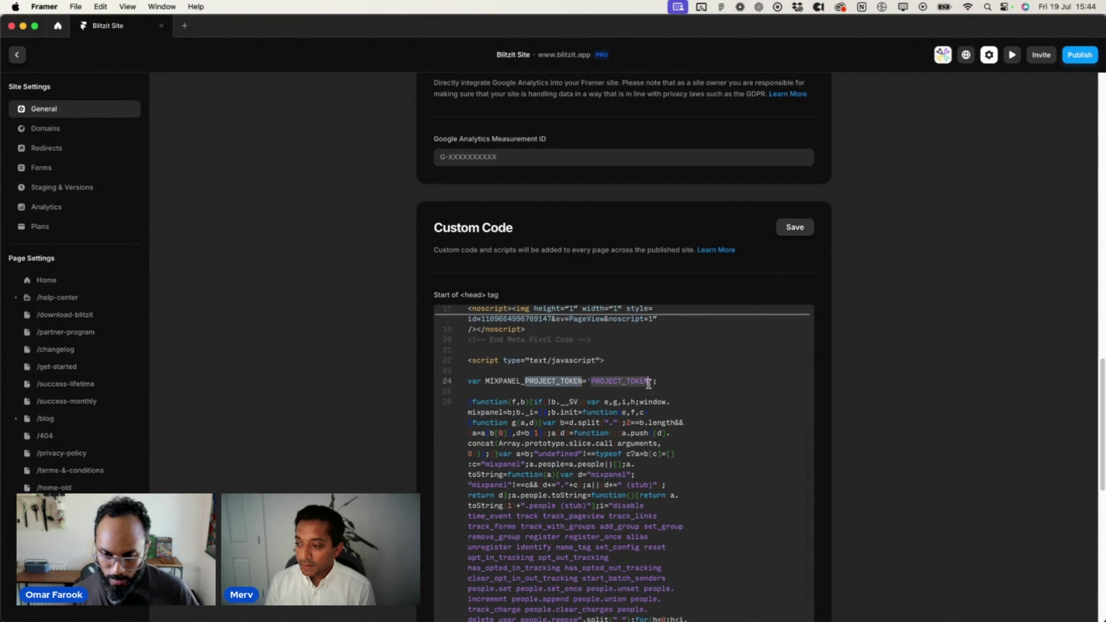
left_click(645, 384)
key("shift+Left")
key("shift+Left")
key("shift+Left")
key("shift+Left")
key("shift+Left")
key("shift+Left")
key("shift+Left")
key("shift+Left")
key("shift+Left")
key("shift+Left")
key("shift+Left")
key("shift+Left")
key("shift+Left")
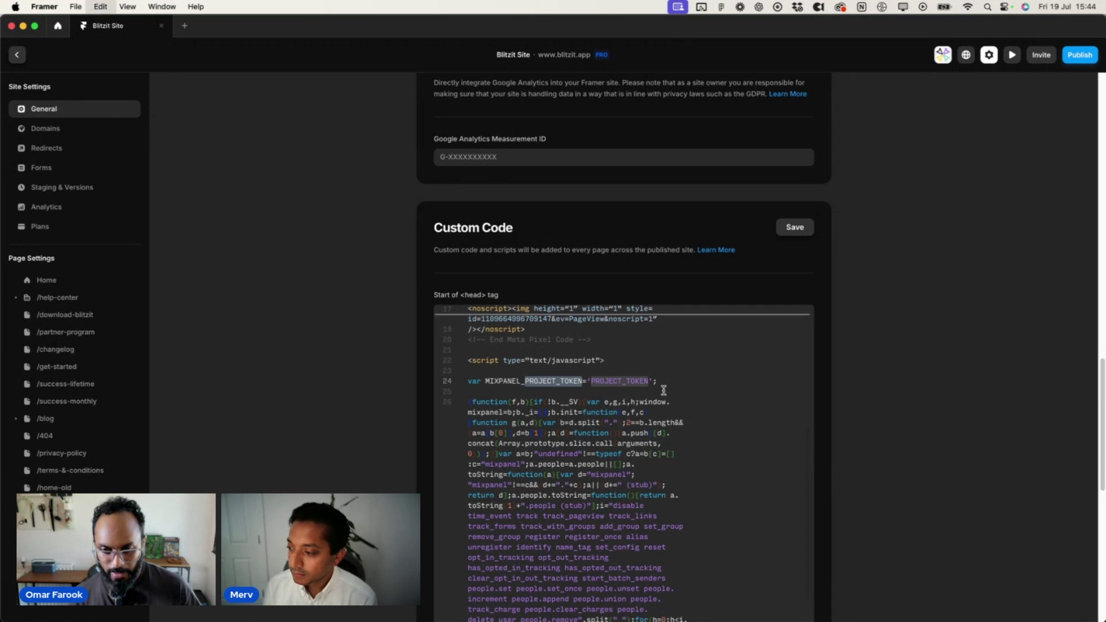
key("super+v")
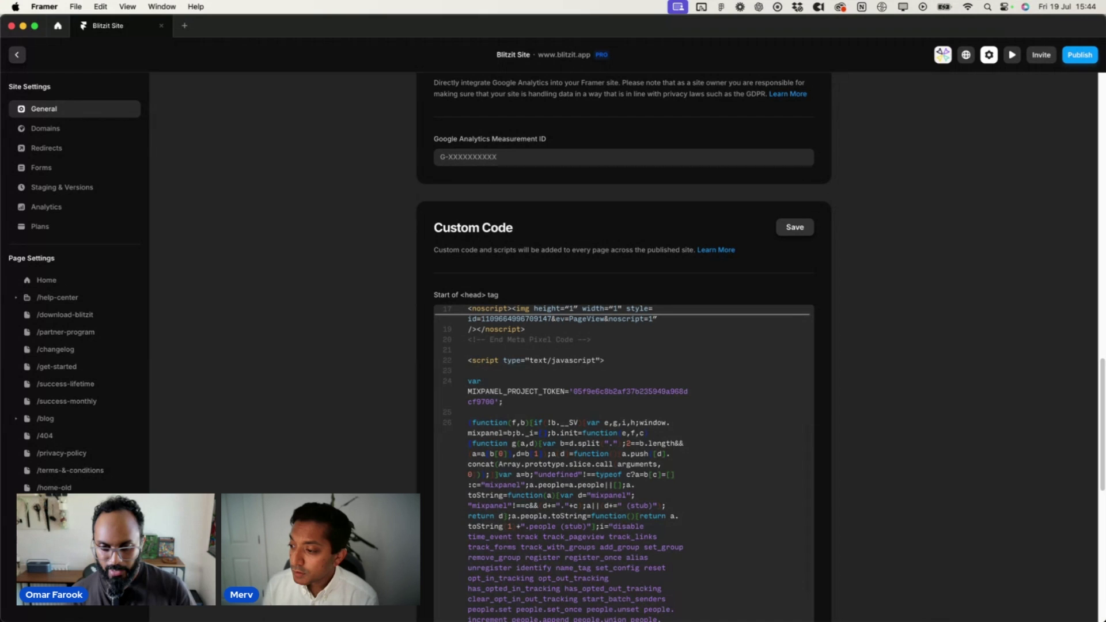
left_click(752, 416)
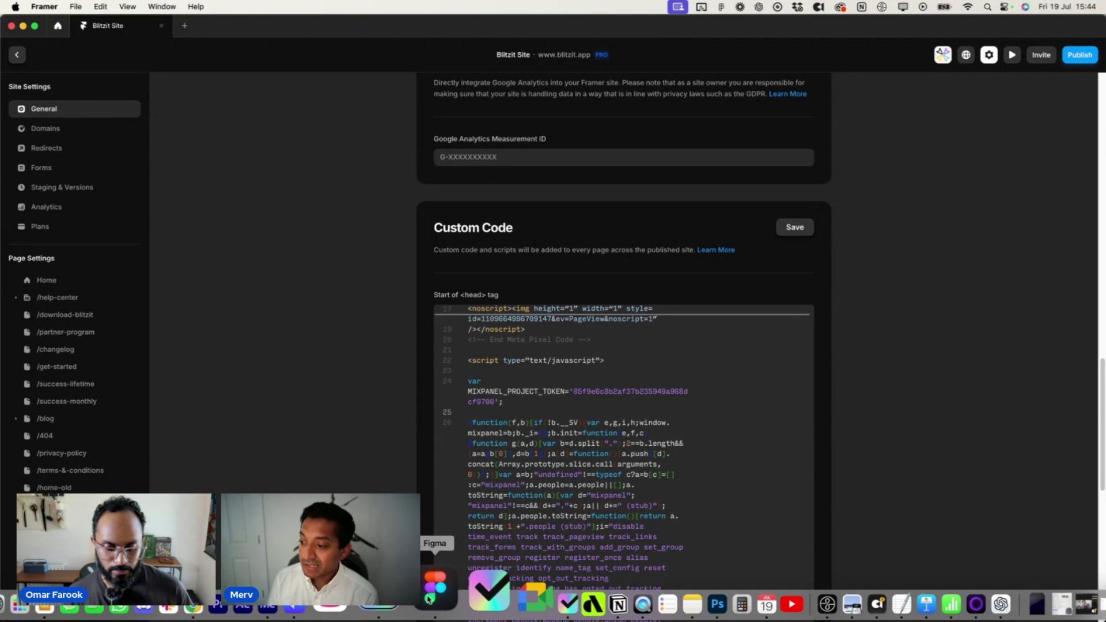
left_click(441, 593)
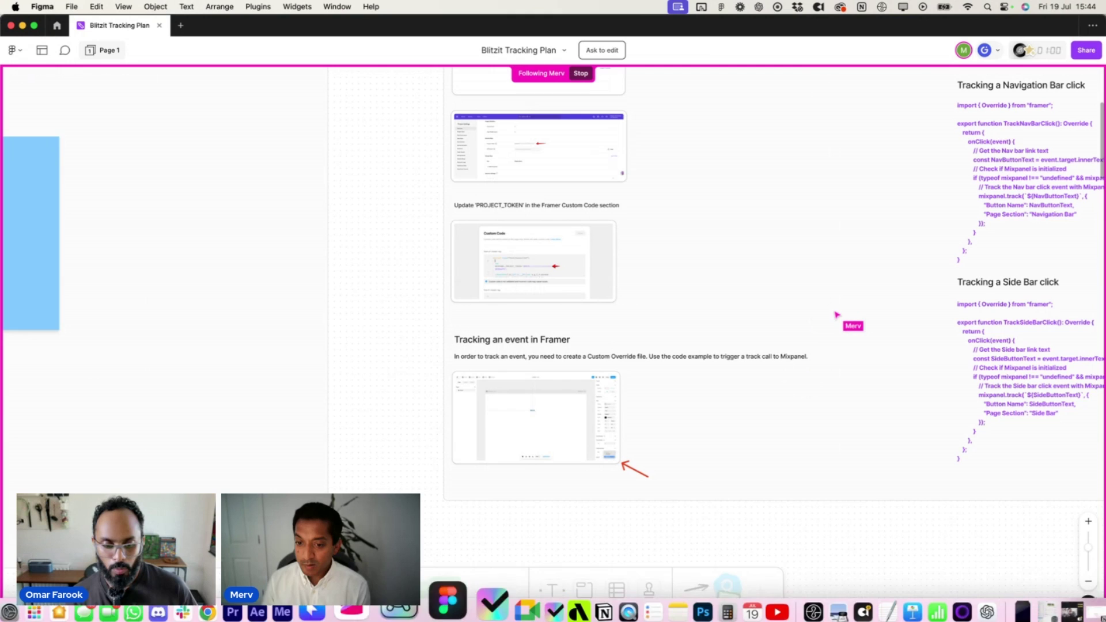
left_click(455, 594)
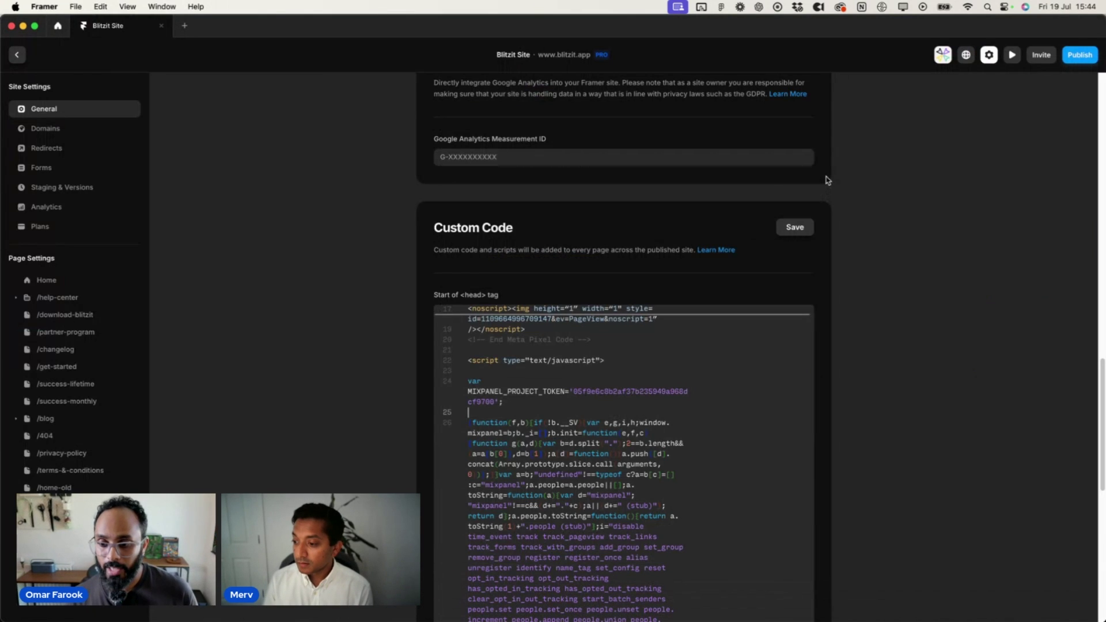
- Save the custom code changes and republish the site to its domains
left_click(796, 235)
scroll(833, 254, "up", 20)
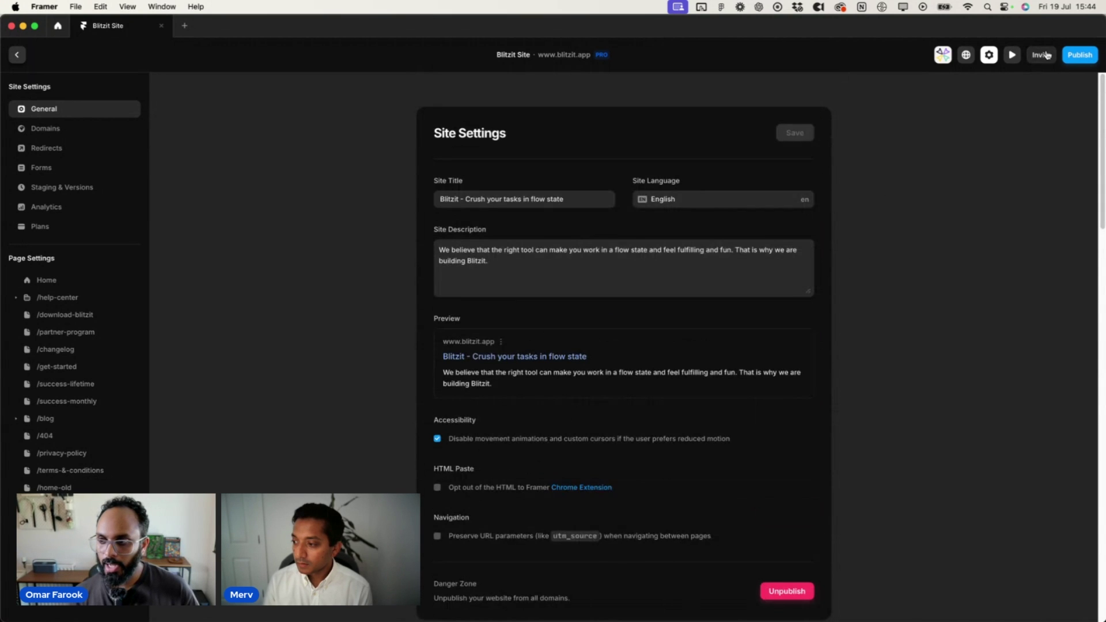
left_click(1082, 56)
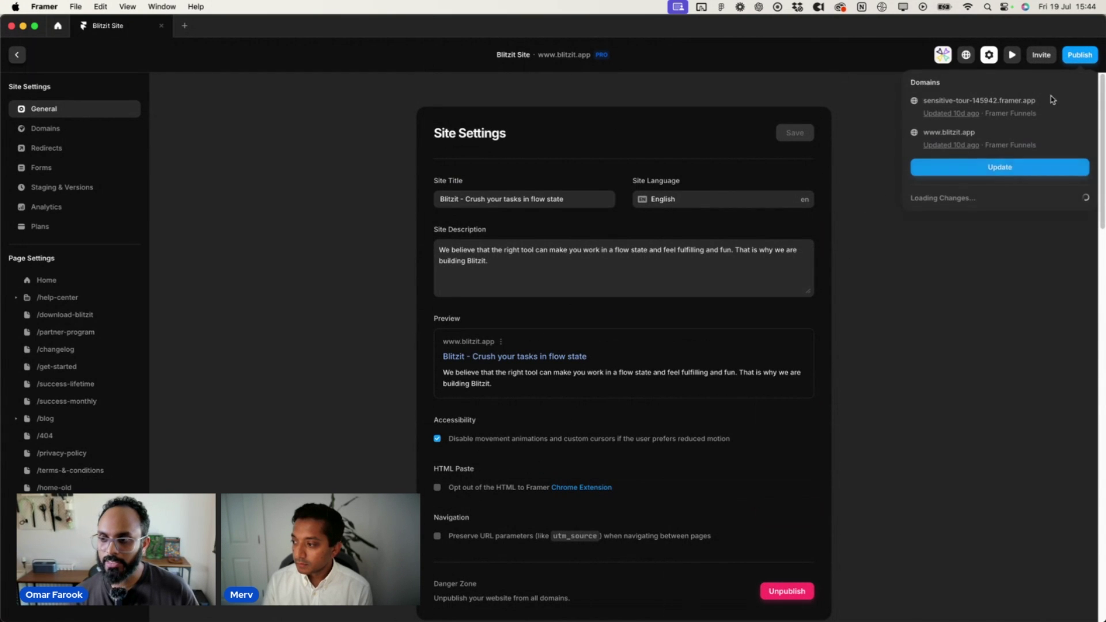
left_click(966, 178)
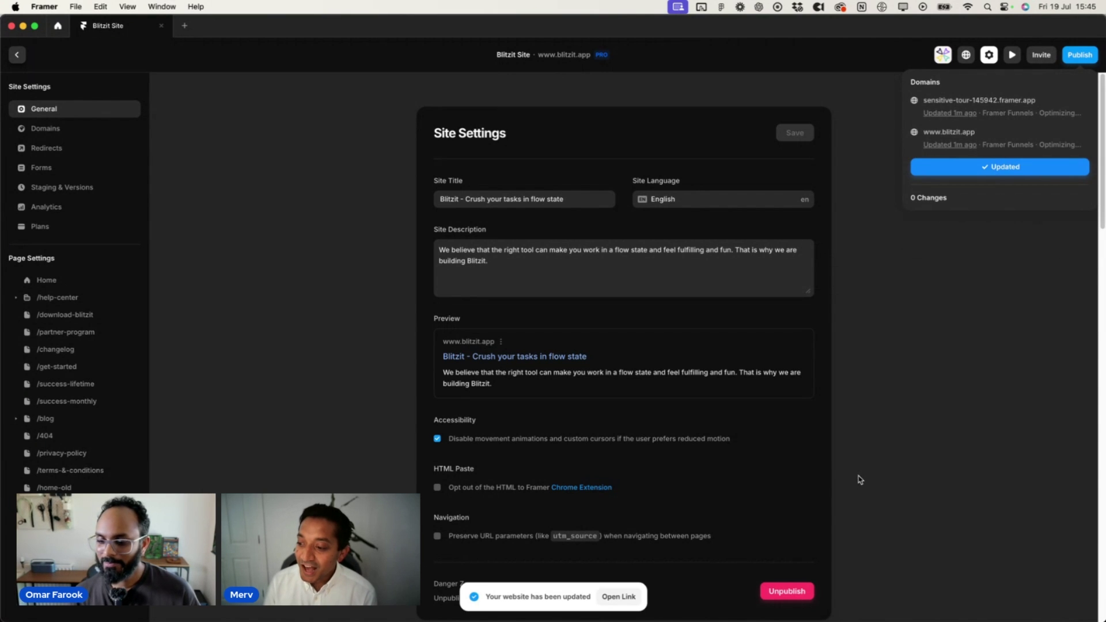
- Check the live blitzit.app site, then close it and dismiss the publish panel
left_click(950, 132)
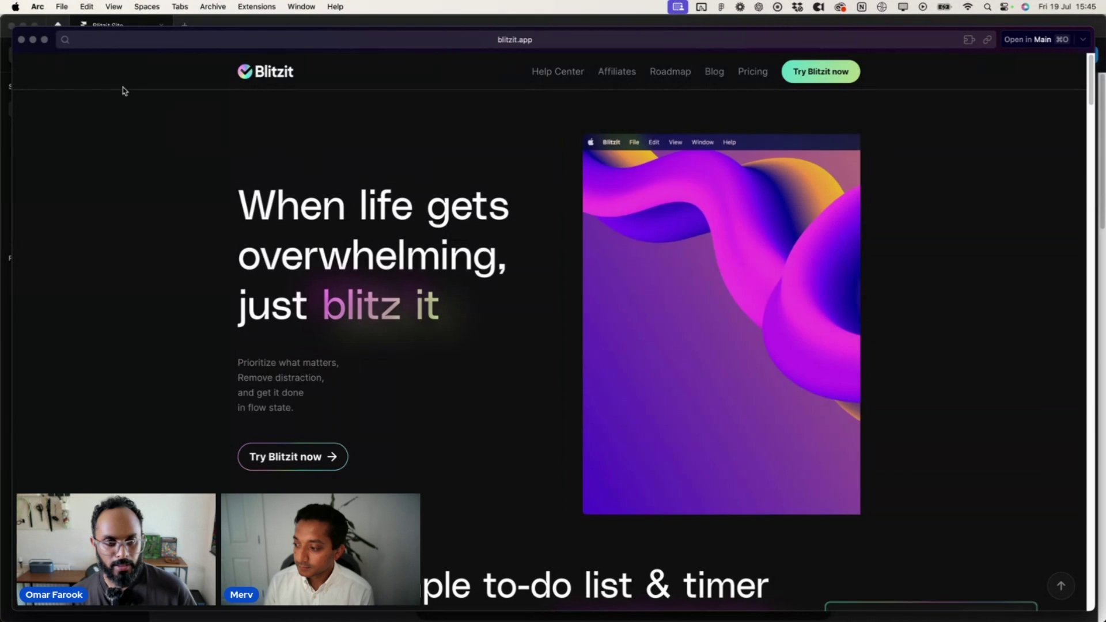
left_click(21, 40)
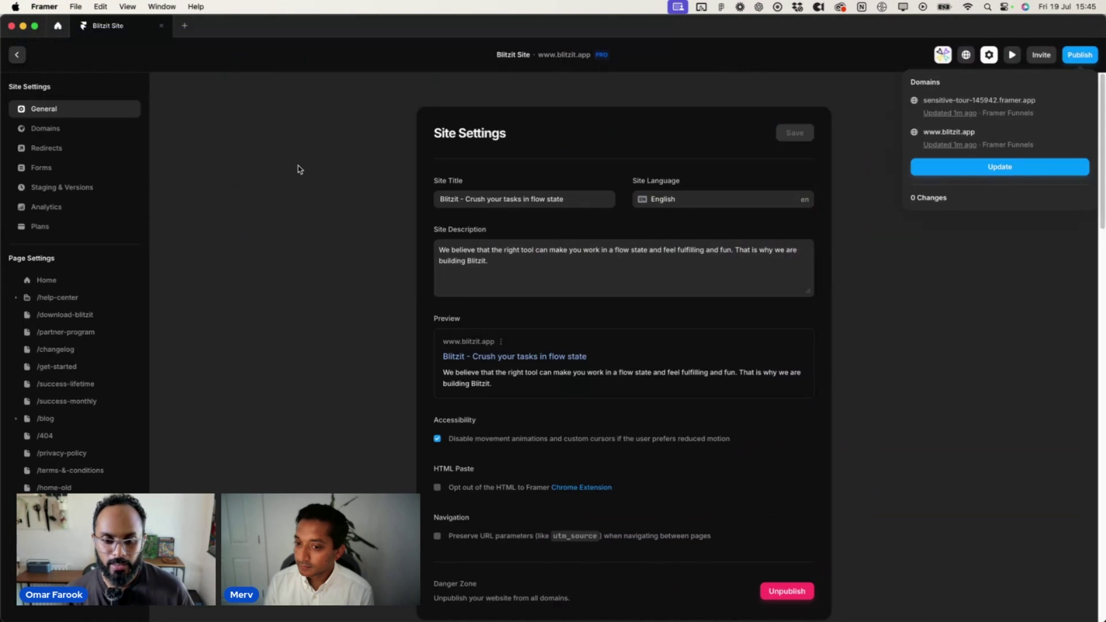
left_click(880, 315)
- Follow the collaborator in Figma to 'Tracking an event in Framer', then return to Mixpanel's Project Settings
mouse_move(534, 605)
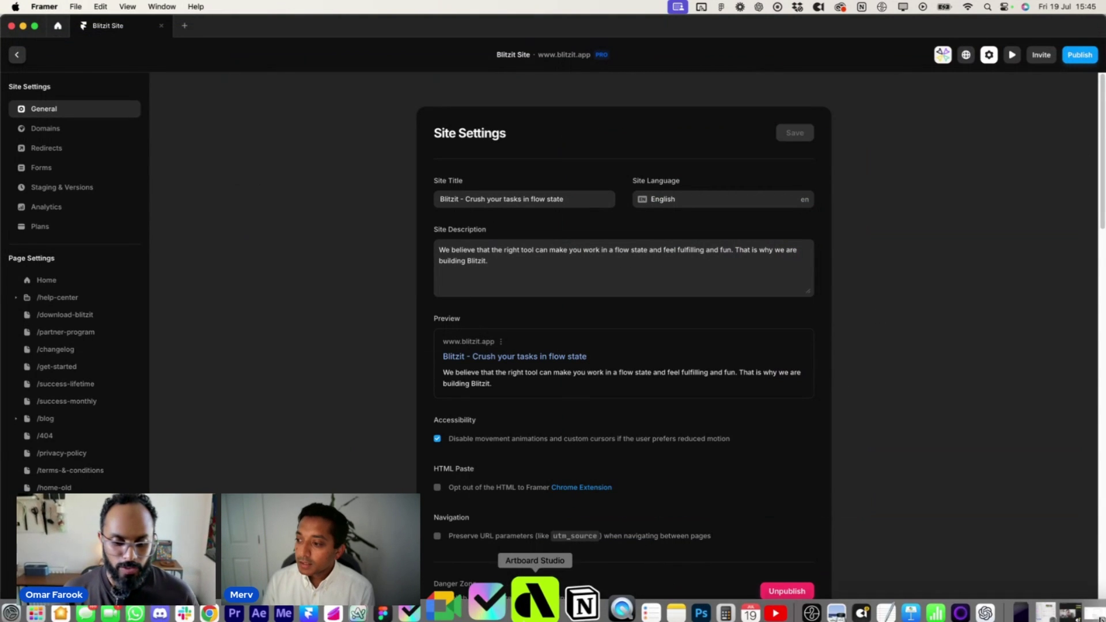
left_click(433, 600)
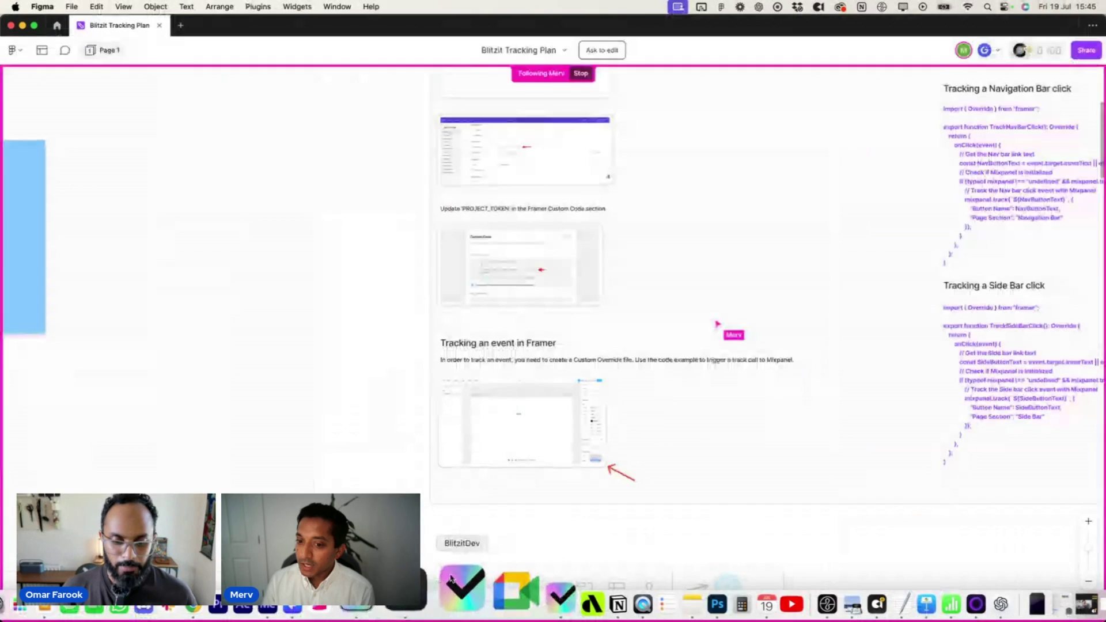
right_click(480, 594)
left_click(686, 525)
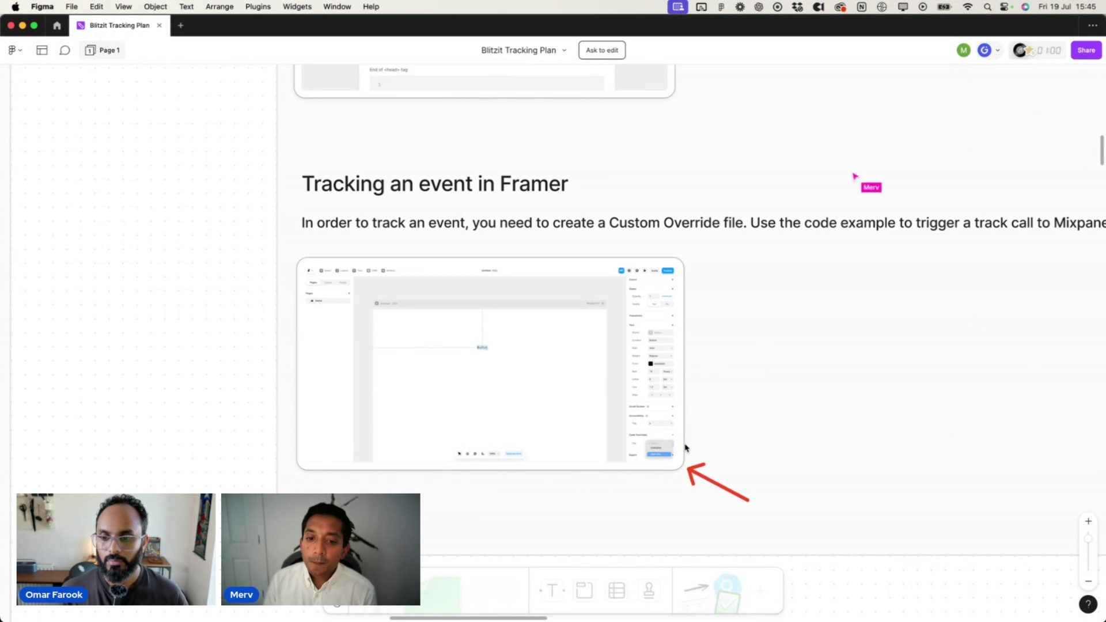
left_click(963, 53)
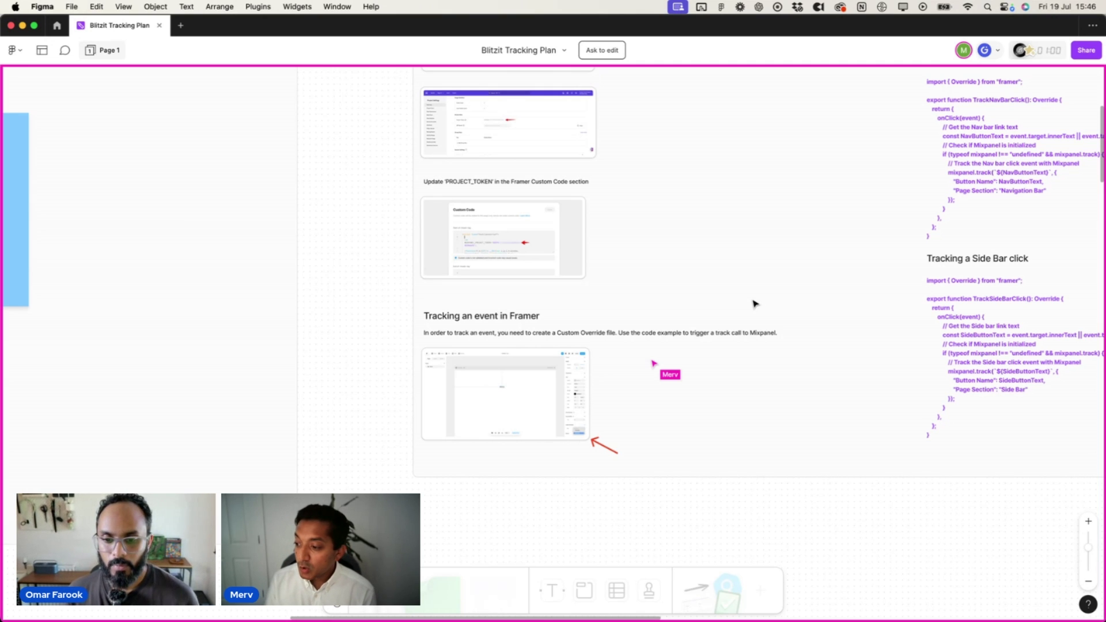
mouse_move(447, 621)
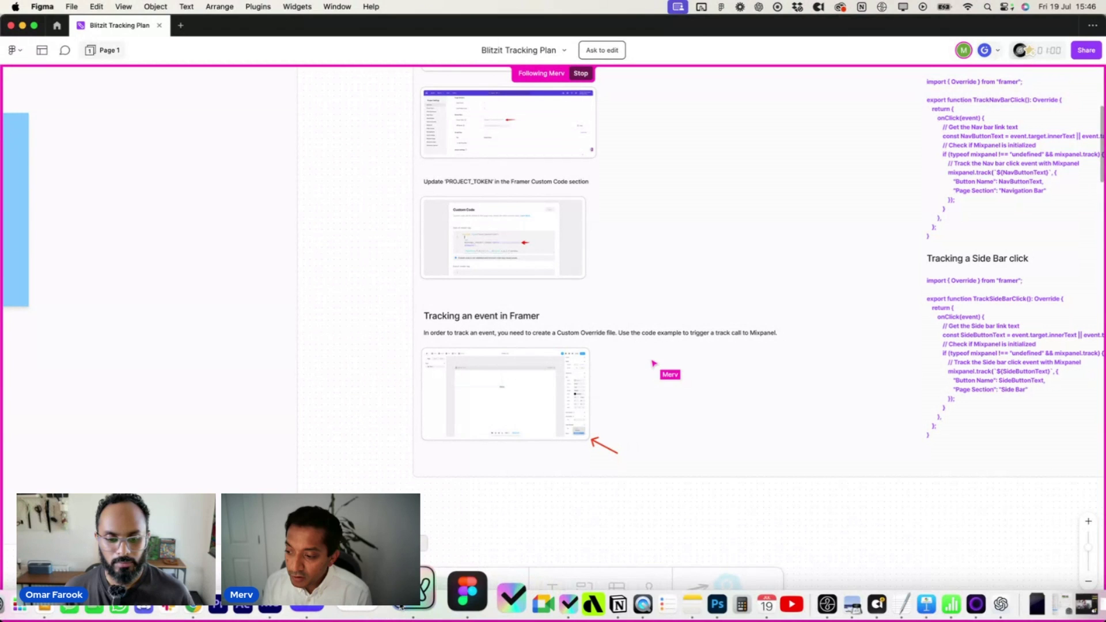
left_click(427, 591)
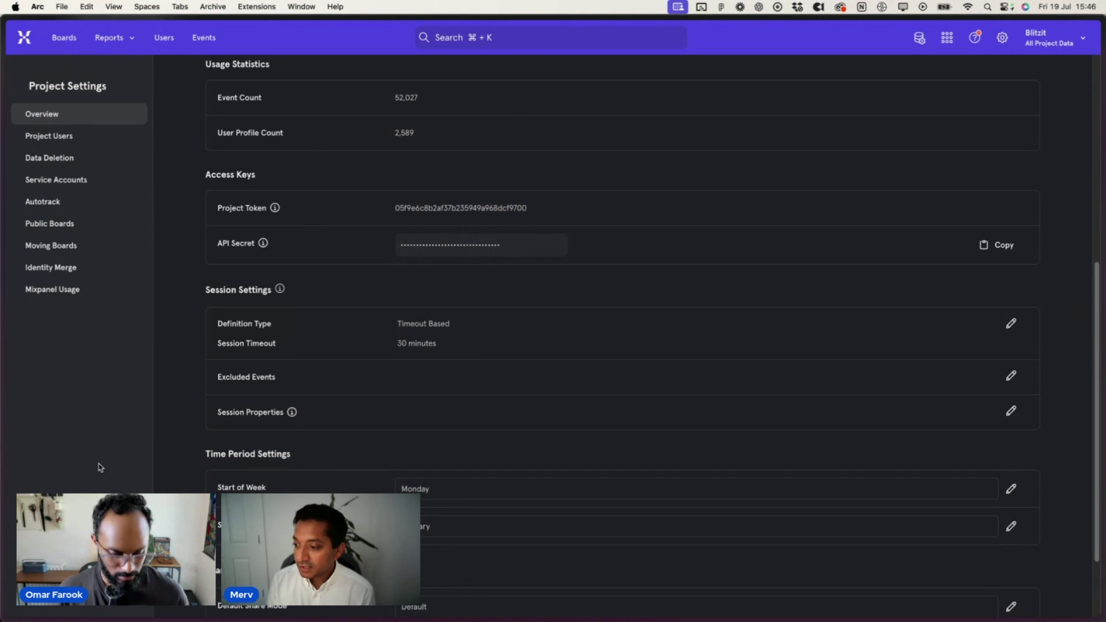
- Open the blitzit.app website in a new Arc tab
key("super+t")
type("blit")
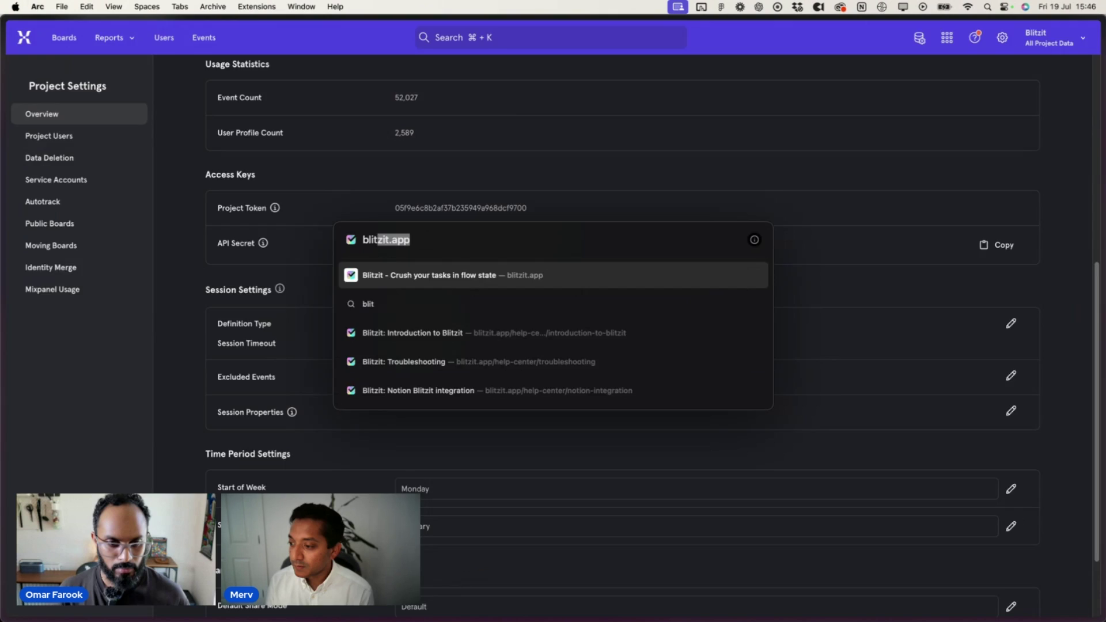
key("Return")
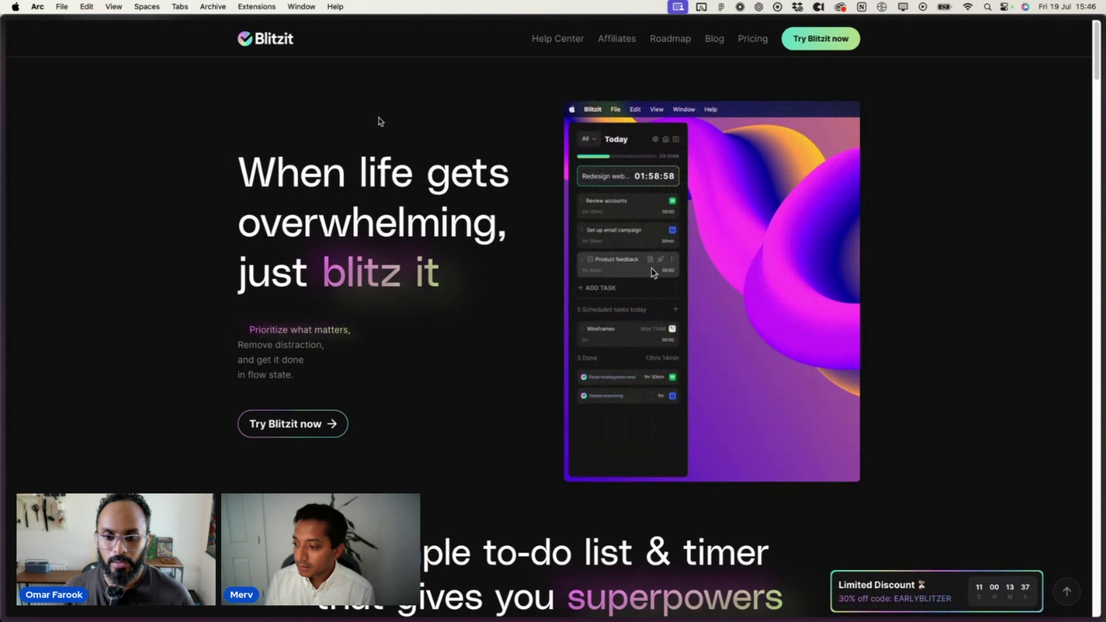
- Return to the Mixpanel Project Settings tab and scroll back to the top
mouse_move(3, 141)
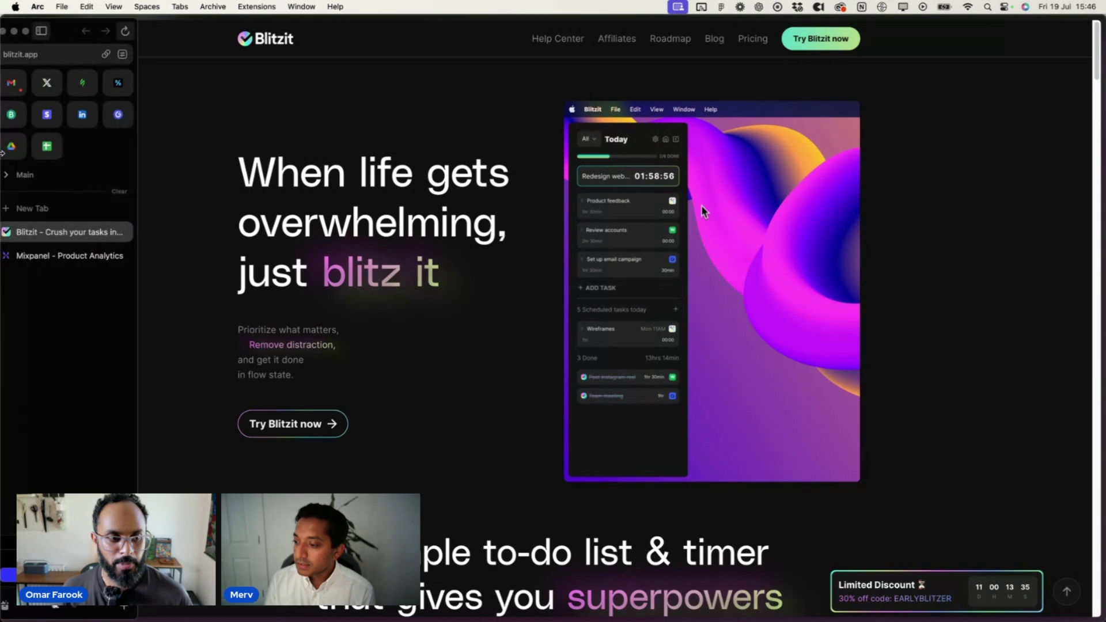
left_click(58, 258)
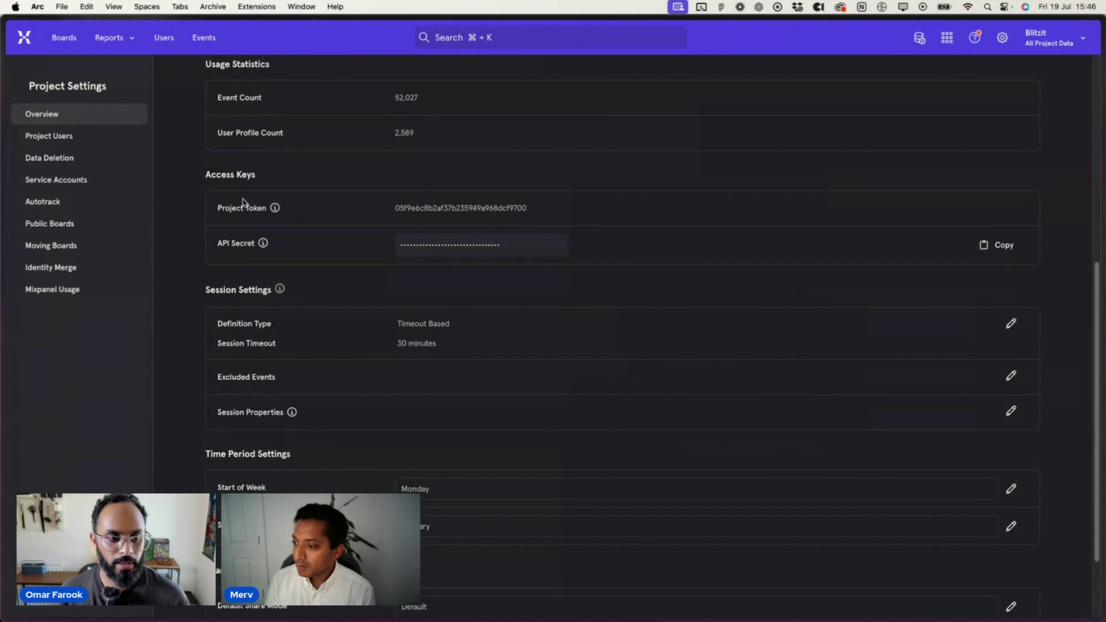
scroll(178, 185, "up", 10)
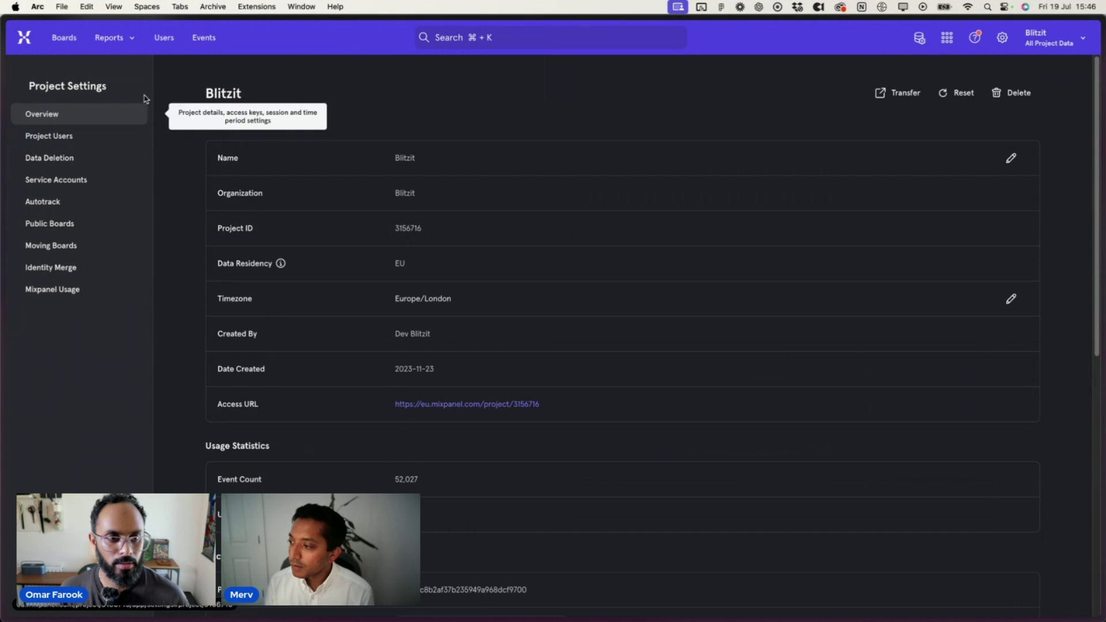
- Open Mixpanel's Events view, then return to Framer's Custom Code and enlarge the head code box
left_click(204, 38)
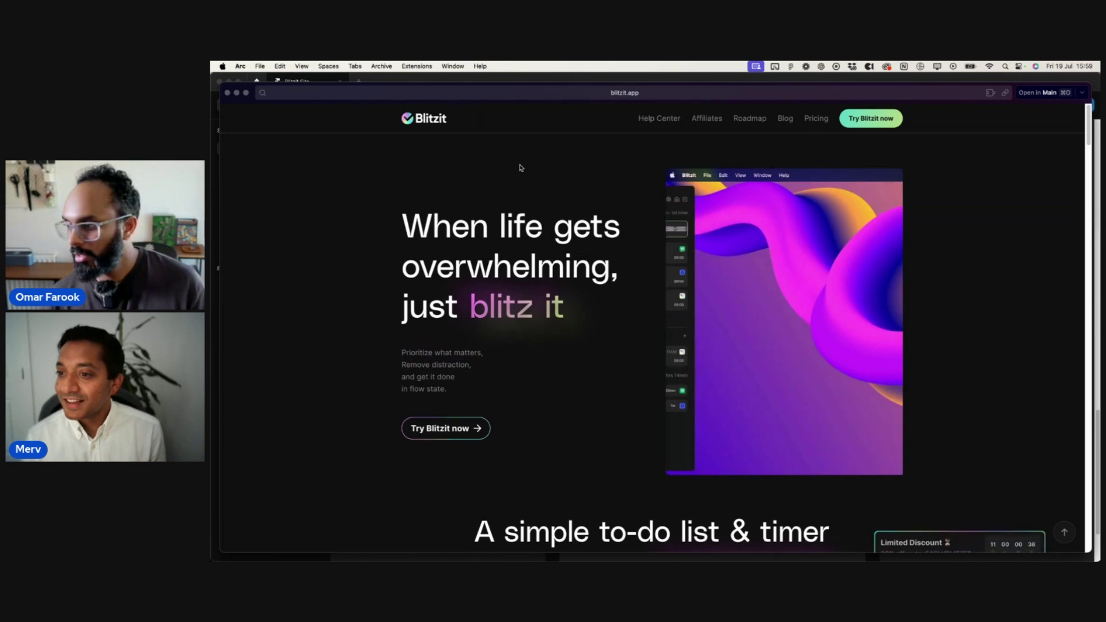
left_click(213, 98)
left_click(864, 298)
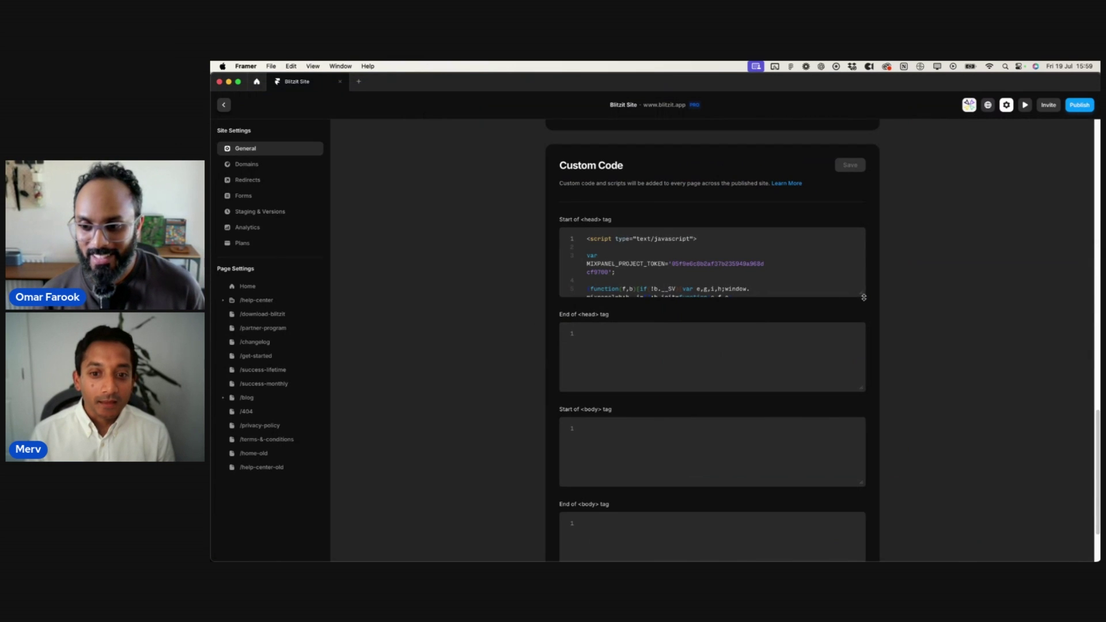
left_click_drag(862, 294, 846, 452)
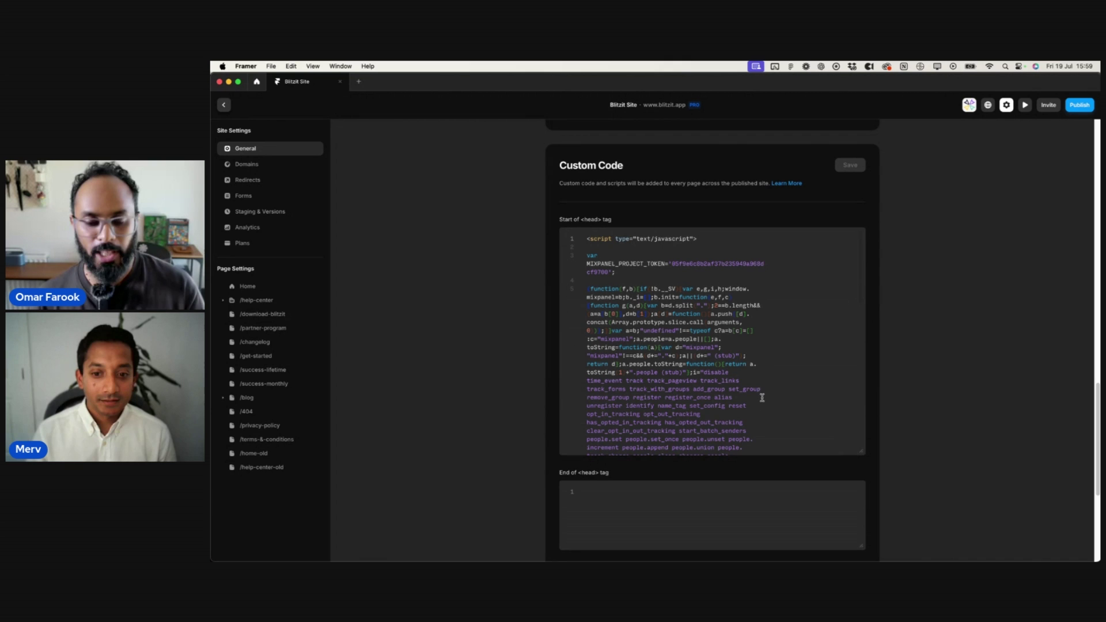
- Enlarge the head code box and review the Mixpanel, Rewardful and Meta Pixel scripts
scroll(764, 357, "up", 5)
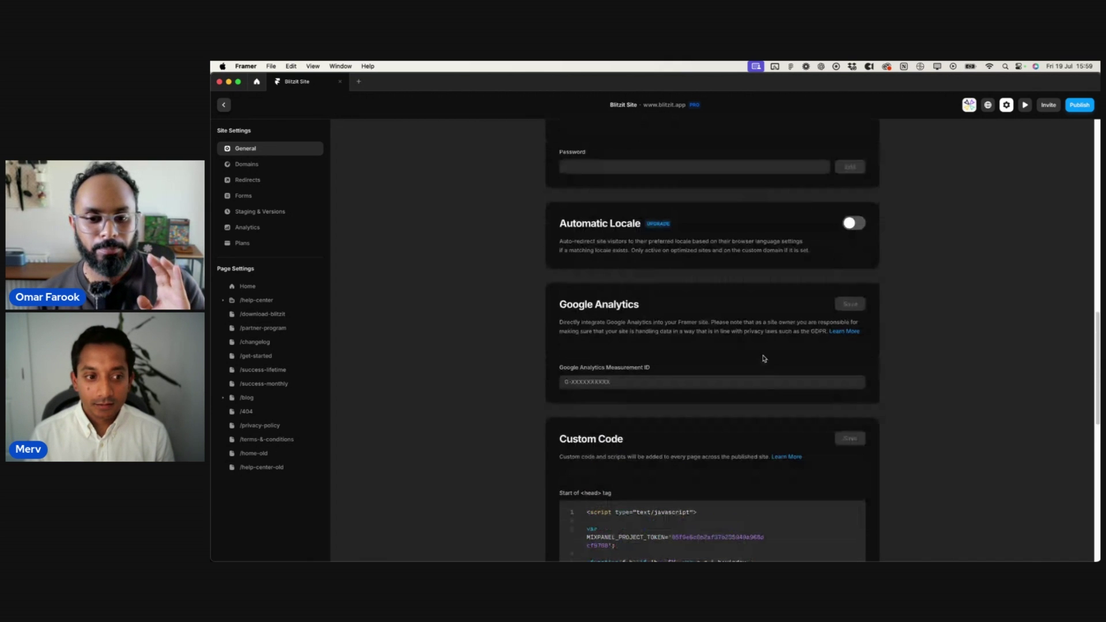
scroll(768, 373, "down", 3)
scroll(838, 403, "down", 5)
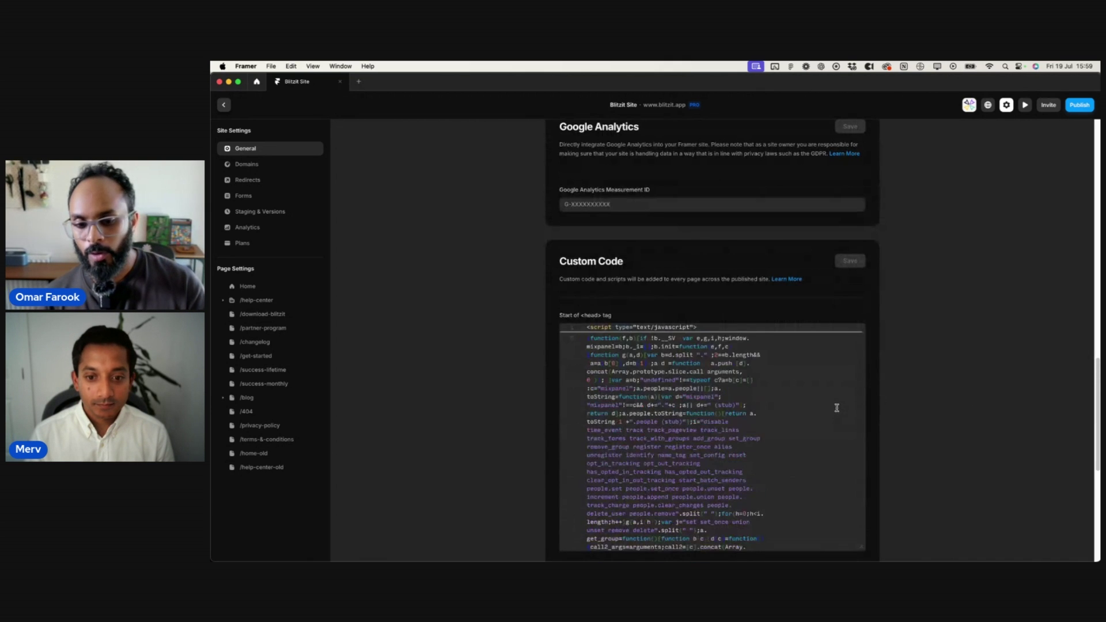
scroll(881, 396, "down", 3)
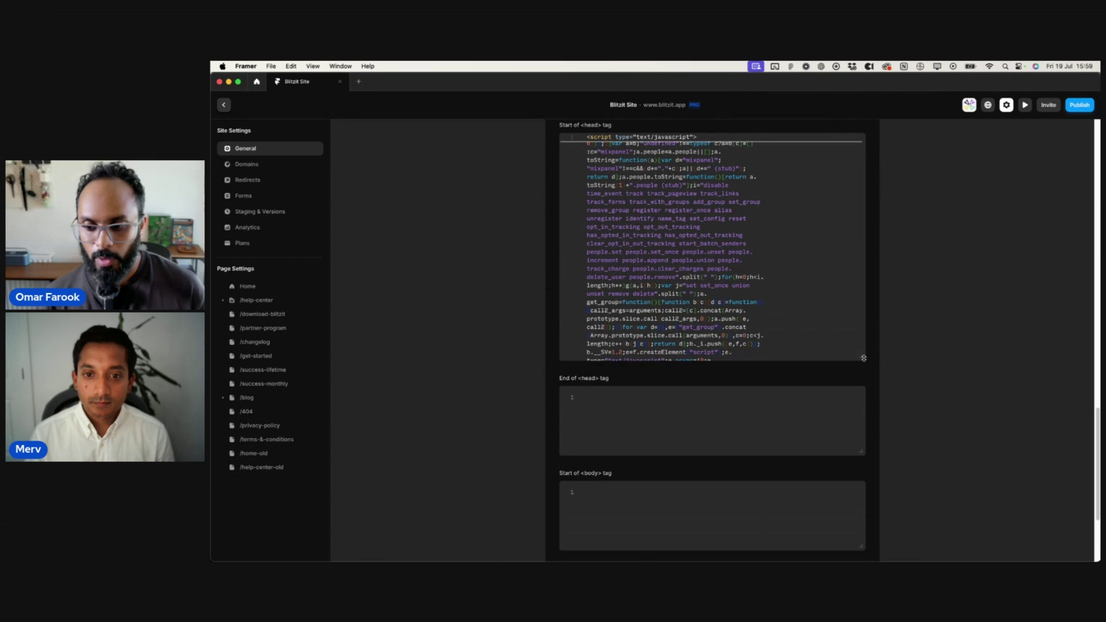
left_click_drag(864, 359, 864, 490)
scroll(853, 402, "down", 3)
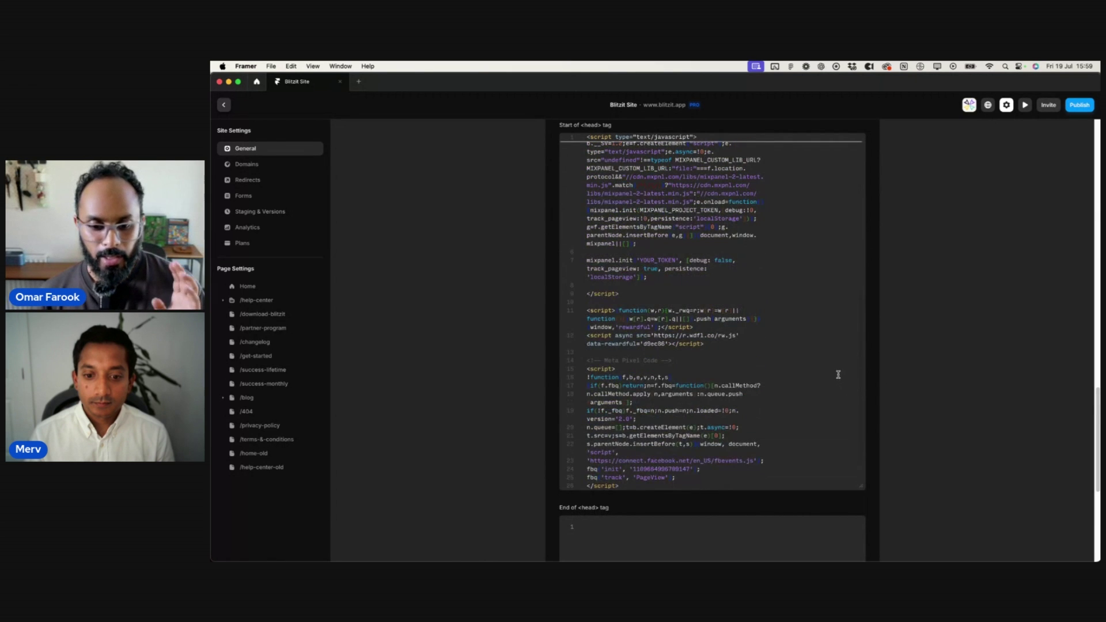
scroll(835, 373, "down", 2)
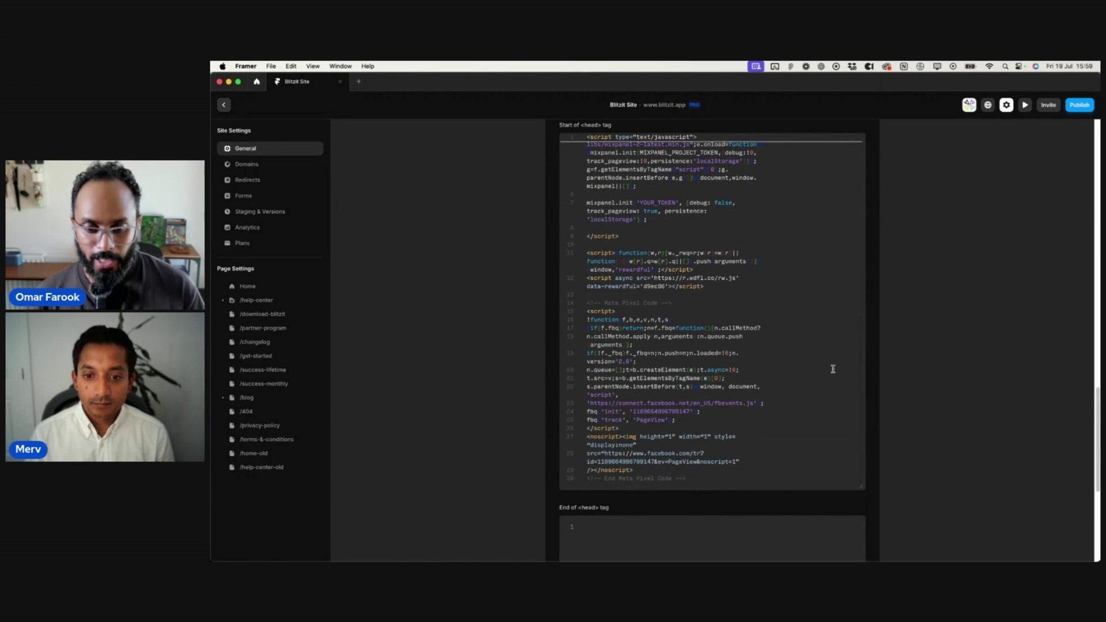
scroll(833, 365, "down", 2)
scroll(830, 370, "up", 5)
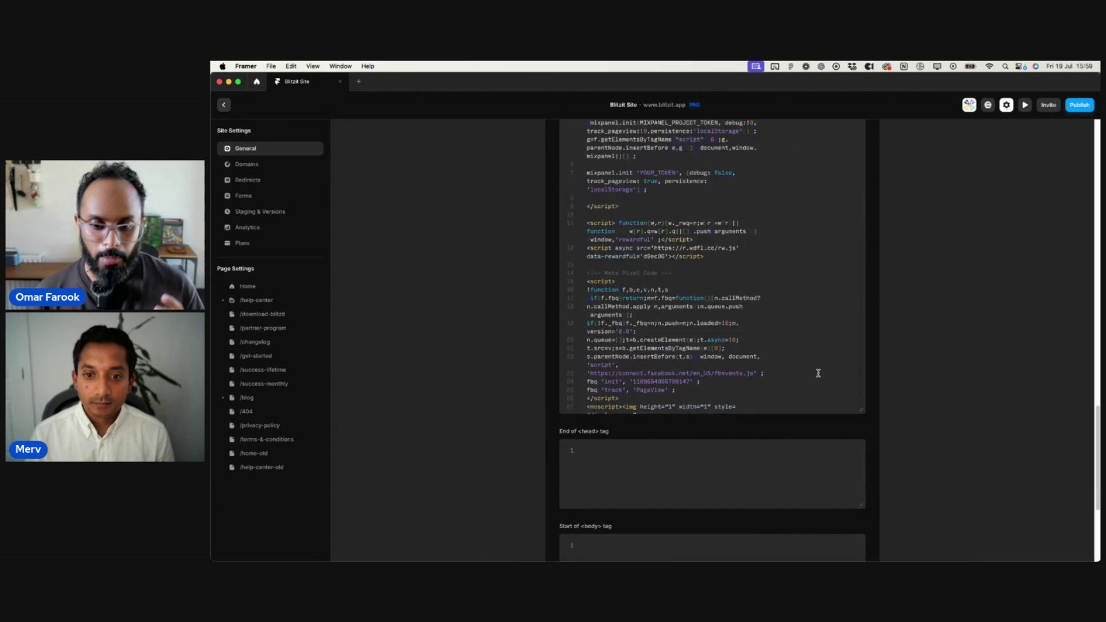
scroll(769, 336, "up", 5)
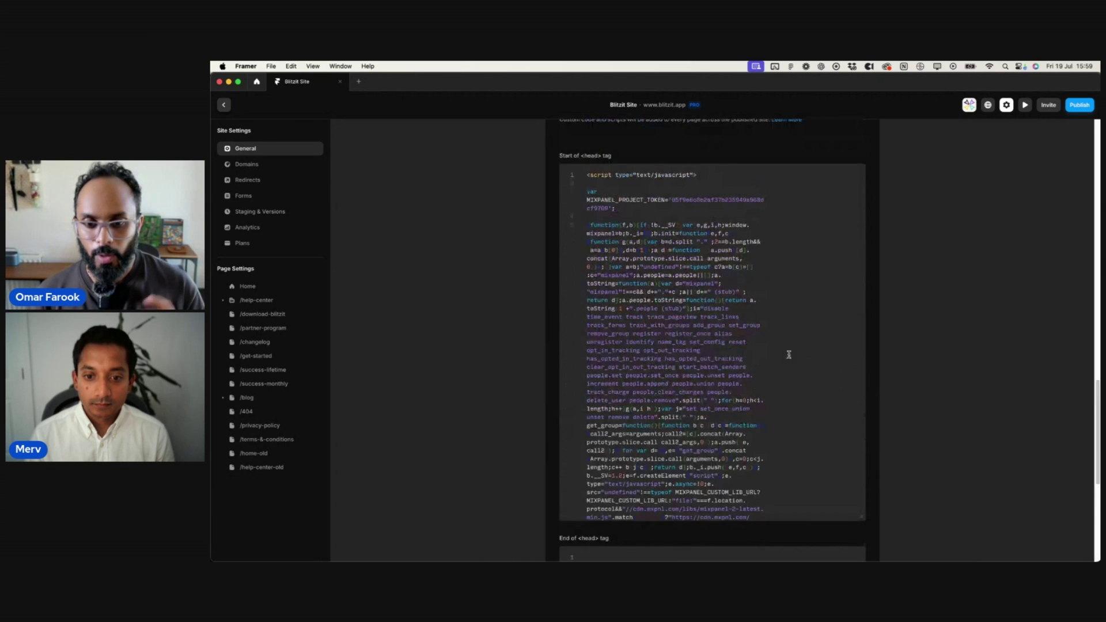
scroll(786, 355, "up", 5)
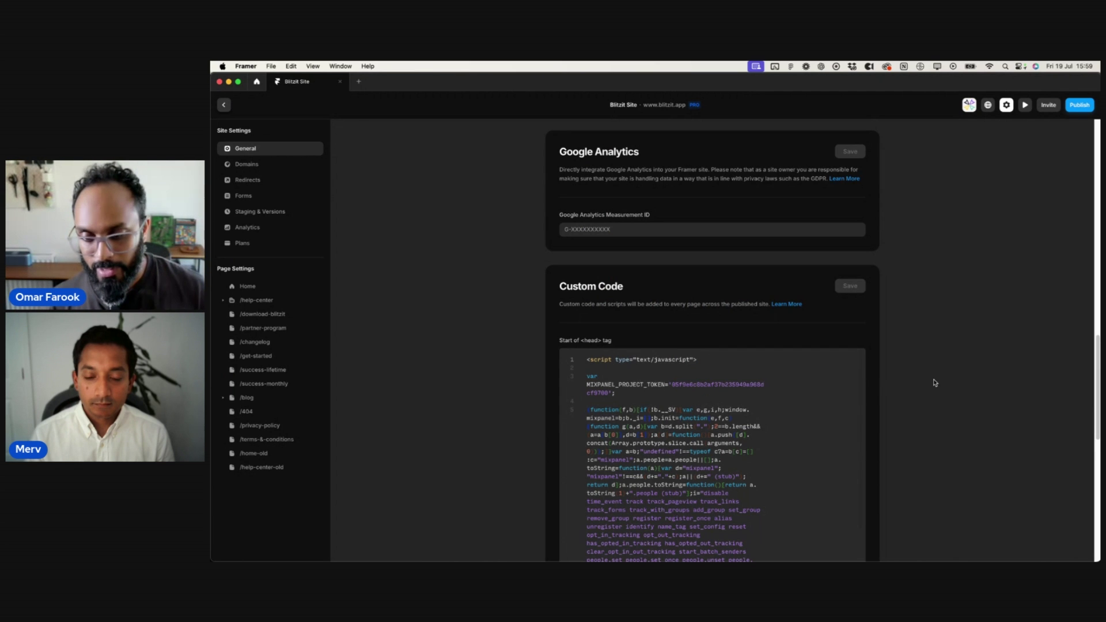
scroll(845, 383, "down", 5)
scroll(833, 381, "down", 5)
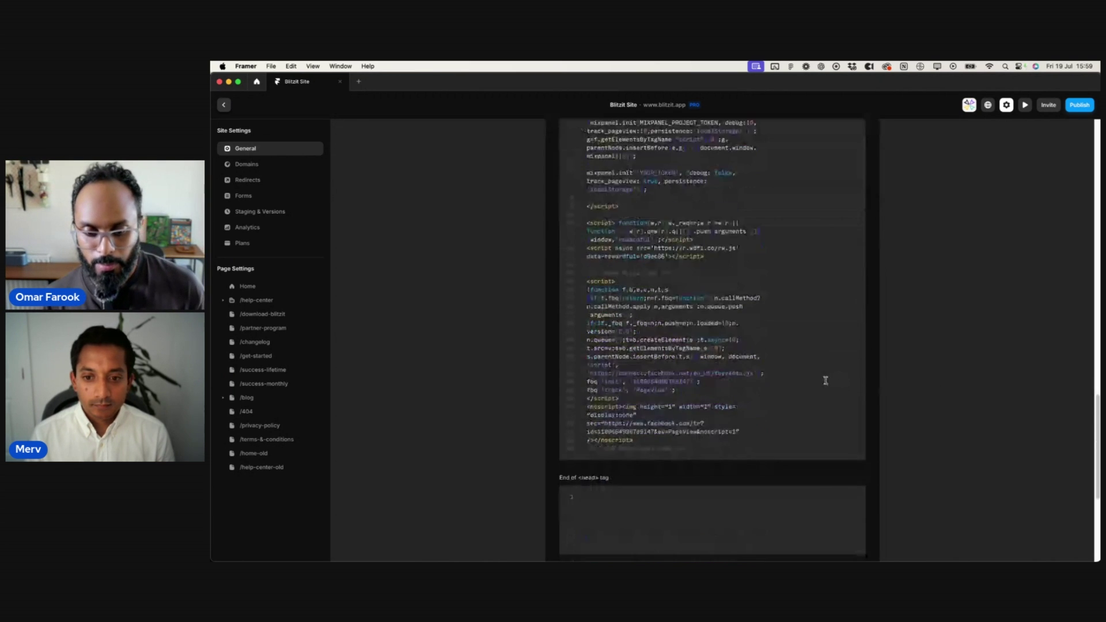
scroll(827, 380, "down", 3)
- Add a blank line after the Meta Pixel code at the end of the head code
left_click(711, 361)
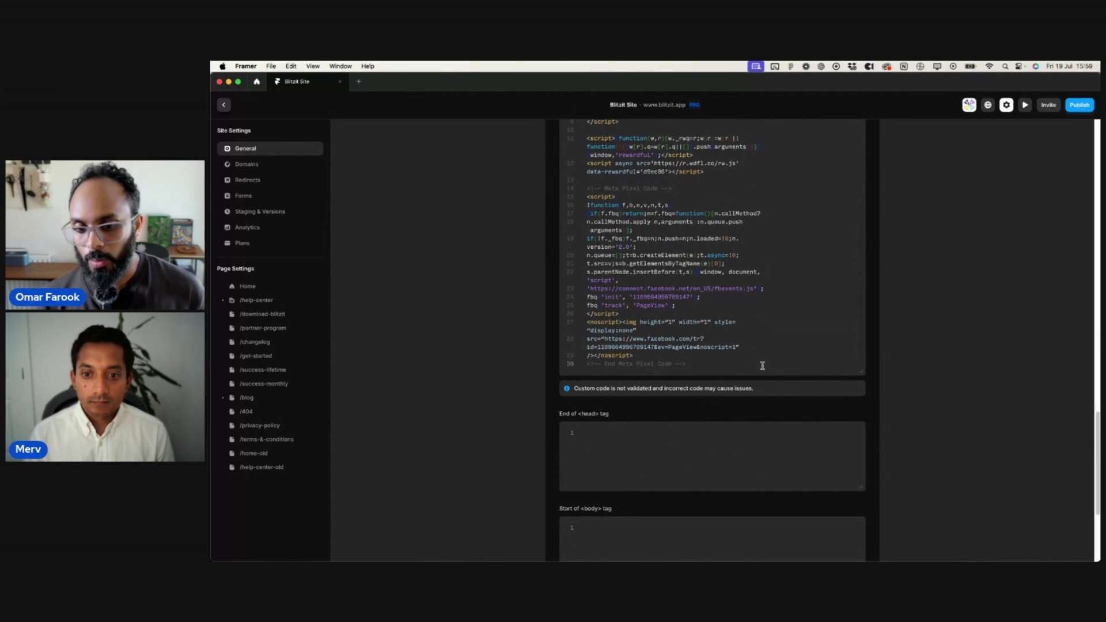
key("Return")
key("Return")
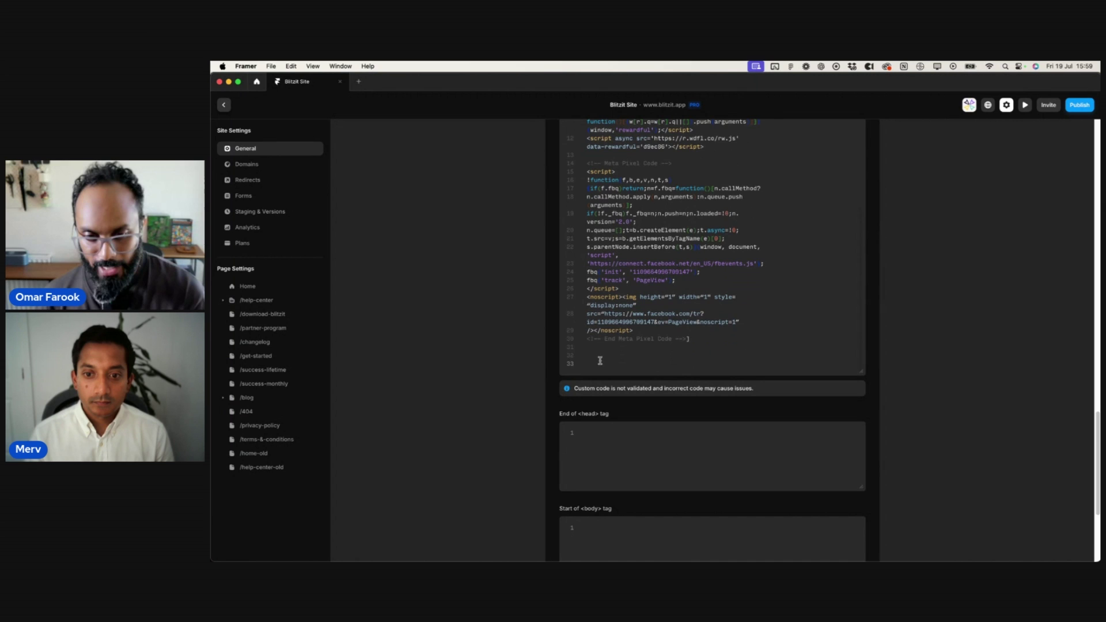
scroll(634, 363, "up", 10)
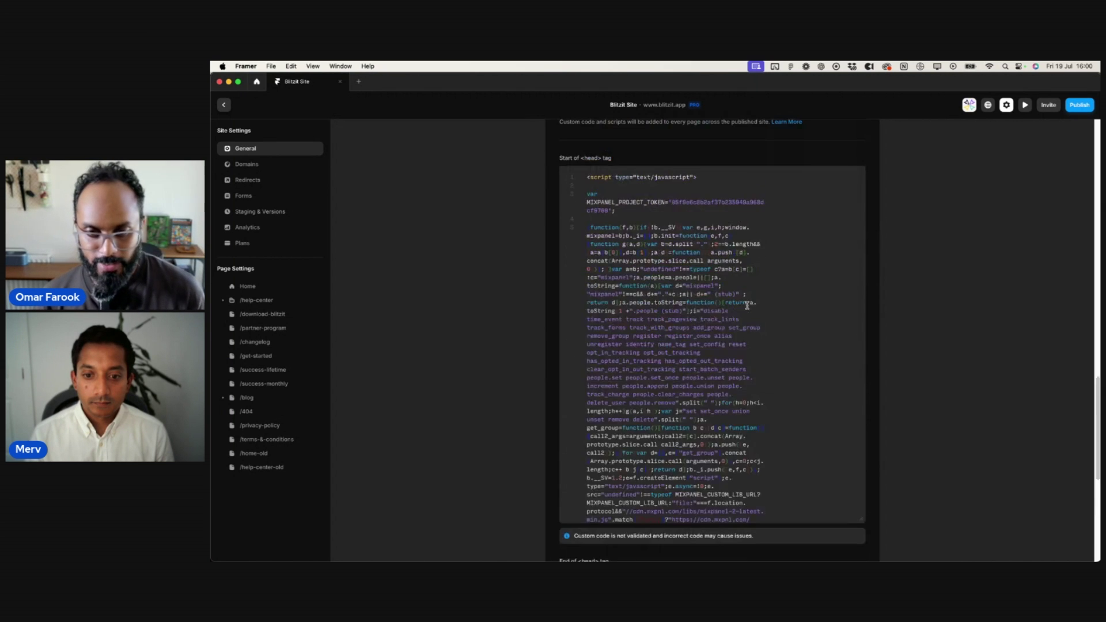
scroll(748, 306, "up", 10)
scroll(929, 380, "down", 8)
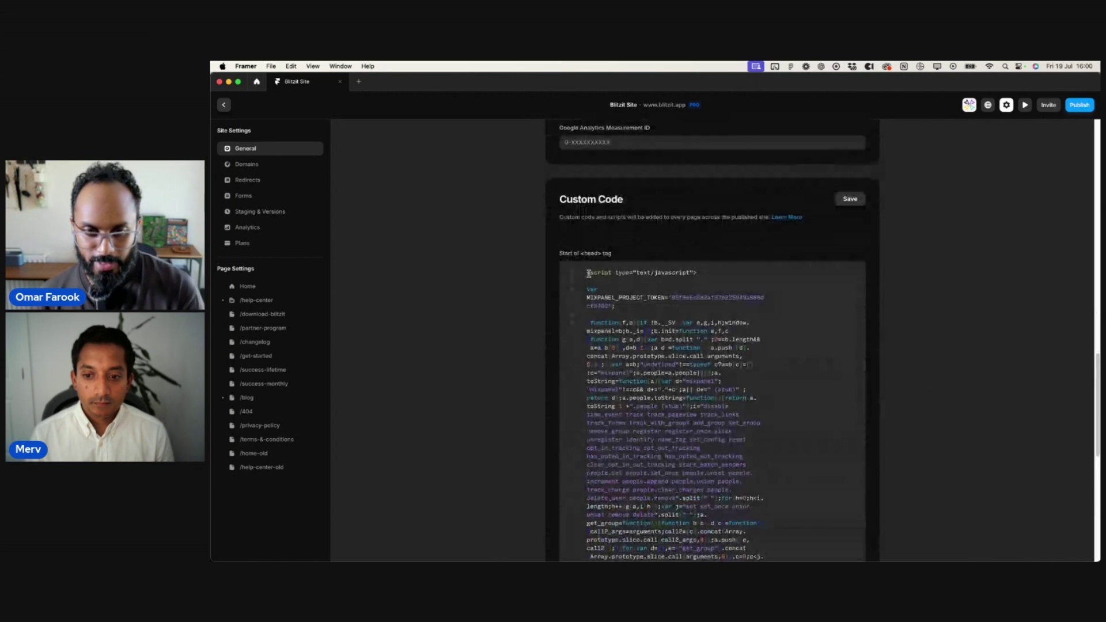
- Save the custom code, then bring up Mixpanel's Page View events for today
left_click(861, 199)
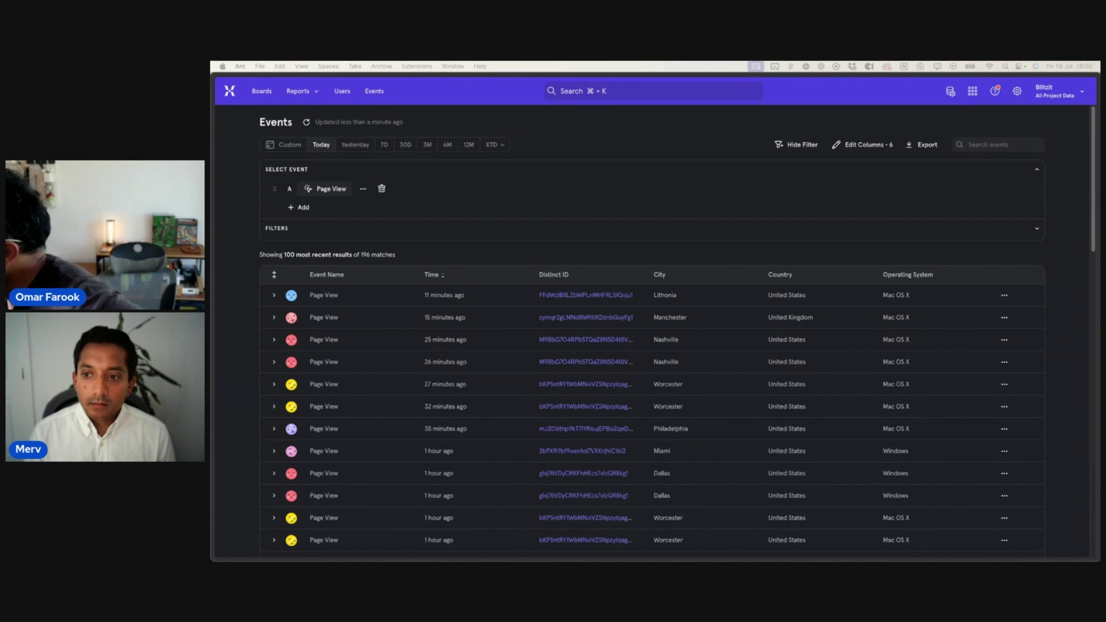
mouse_move(551, 547)
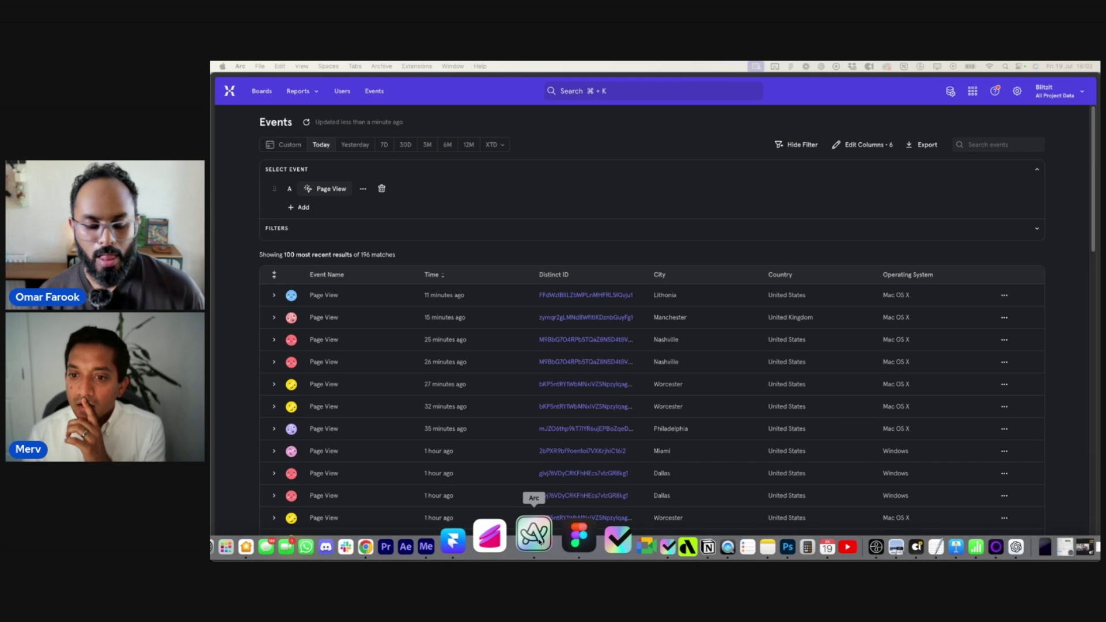
- Back in Framer's custom code, enlarge the head editor and locate mixpanel.init's YOUR_TOKEN placeholder
left_click(484, 539)
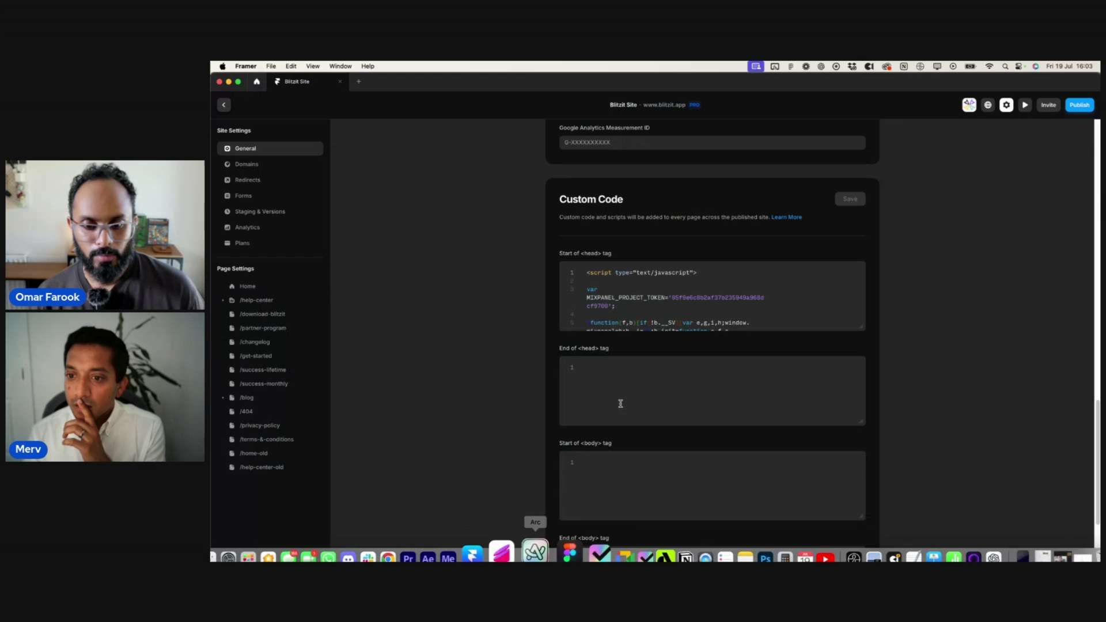
double_click(673, 297)
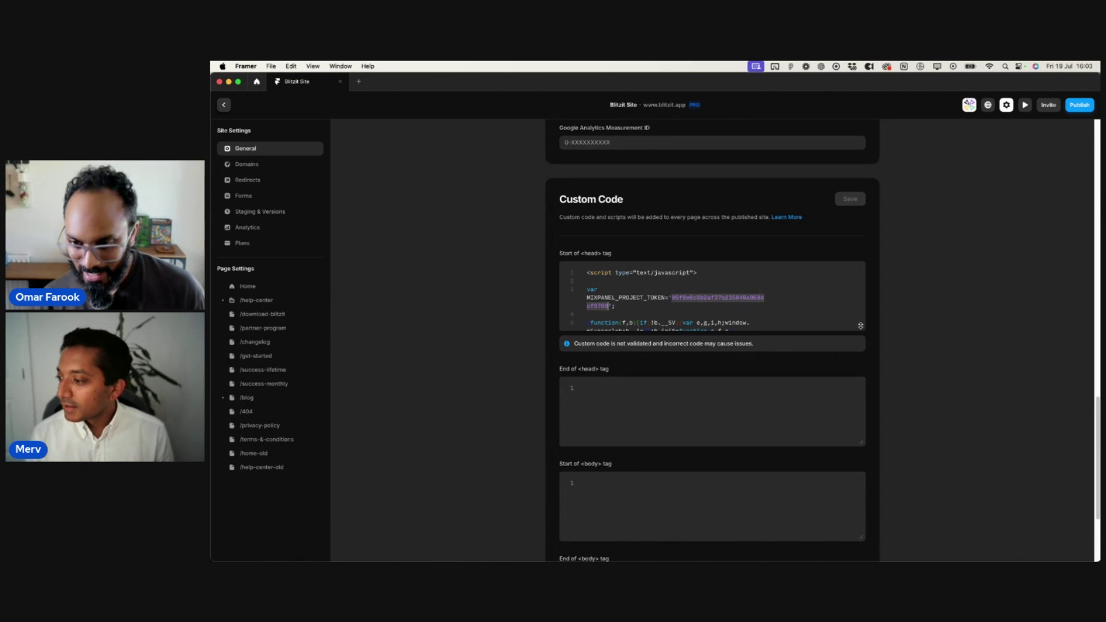
left_click_drag(862, 327, 863, 559)
scroll(805, 465, "down", 3)
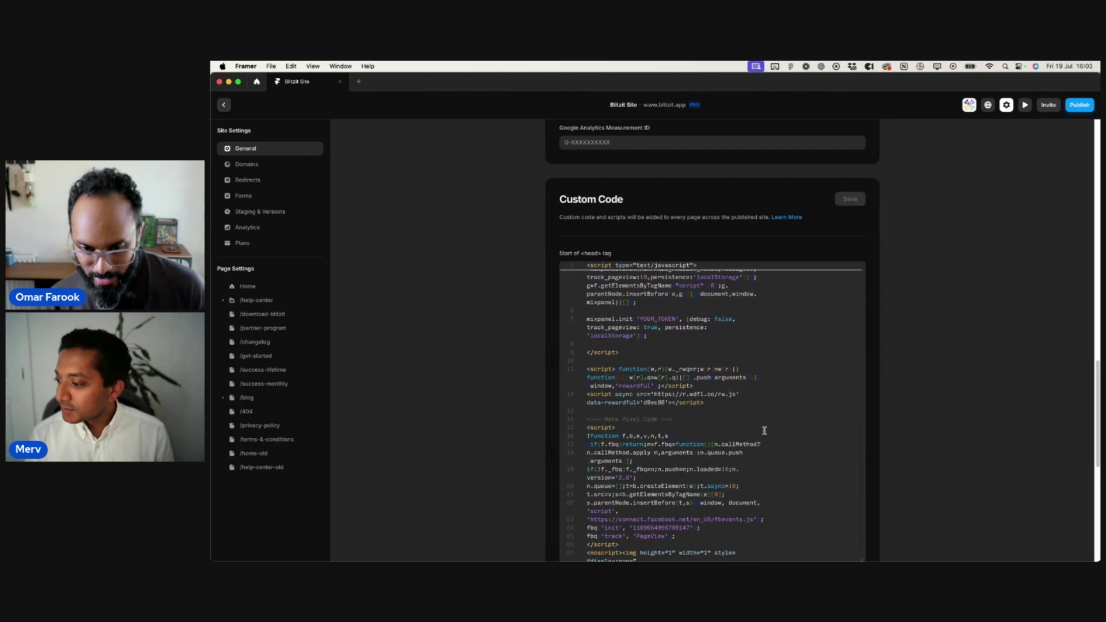
scroll(701, 421, "down", 2)
scroll(701, 420, "up", 1)
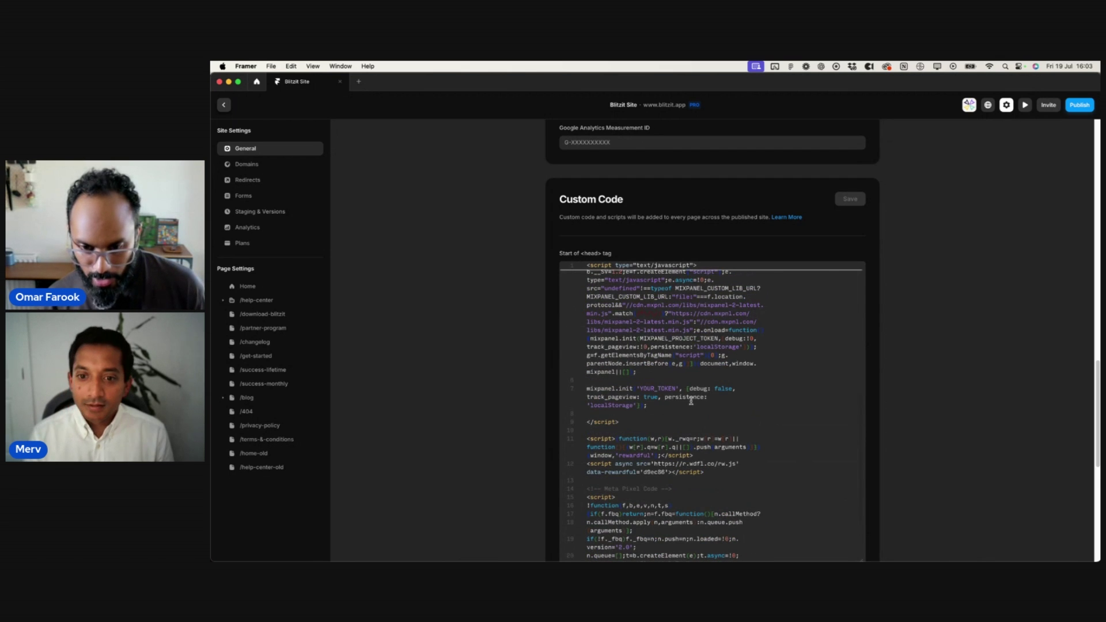
left_click_drag(641, 388, 675, 388)
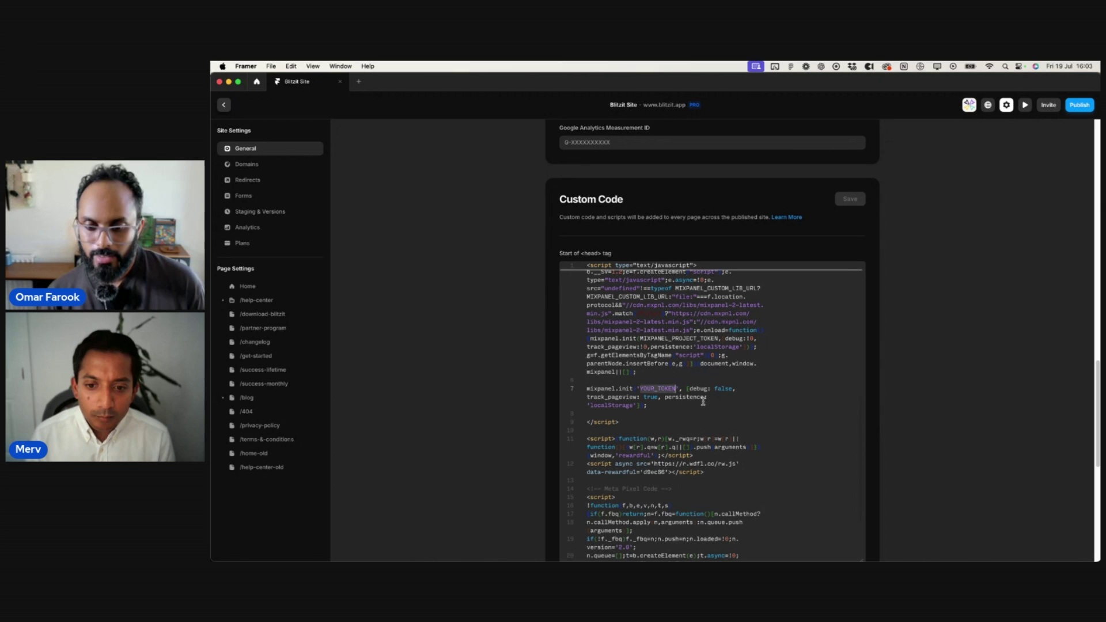
scroll(748, 376, "up", 3)
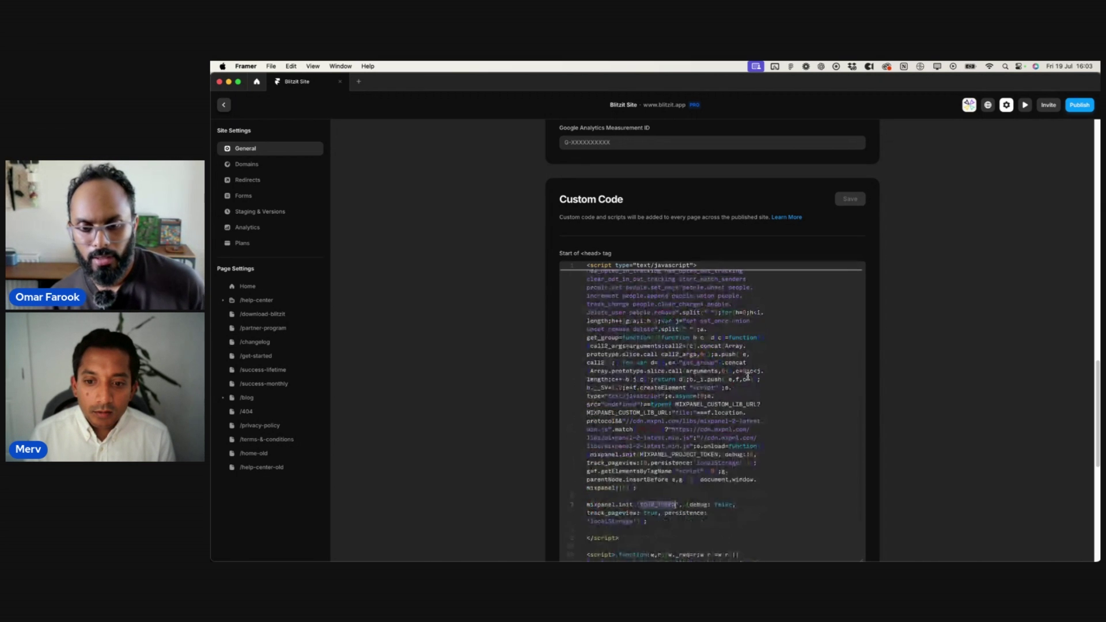
scroll(783, 394, "up", 10)
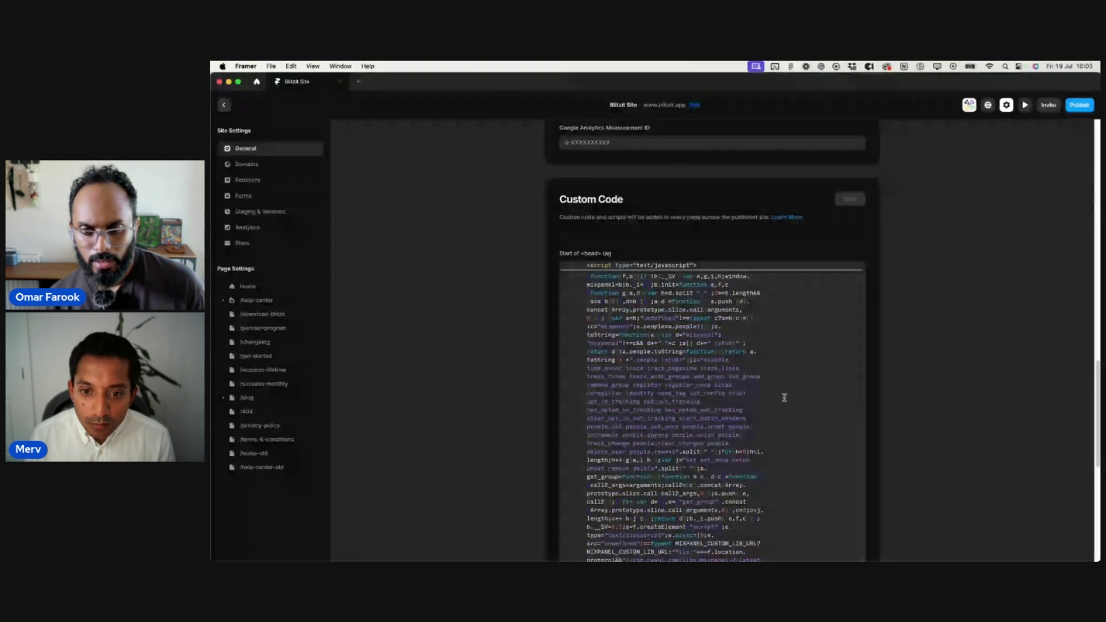
scroll(795, 414, "down", 10)
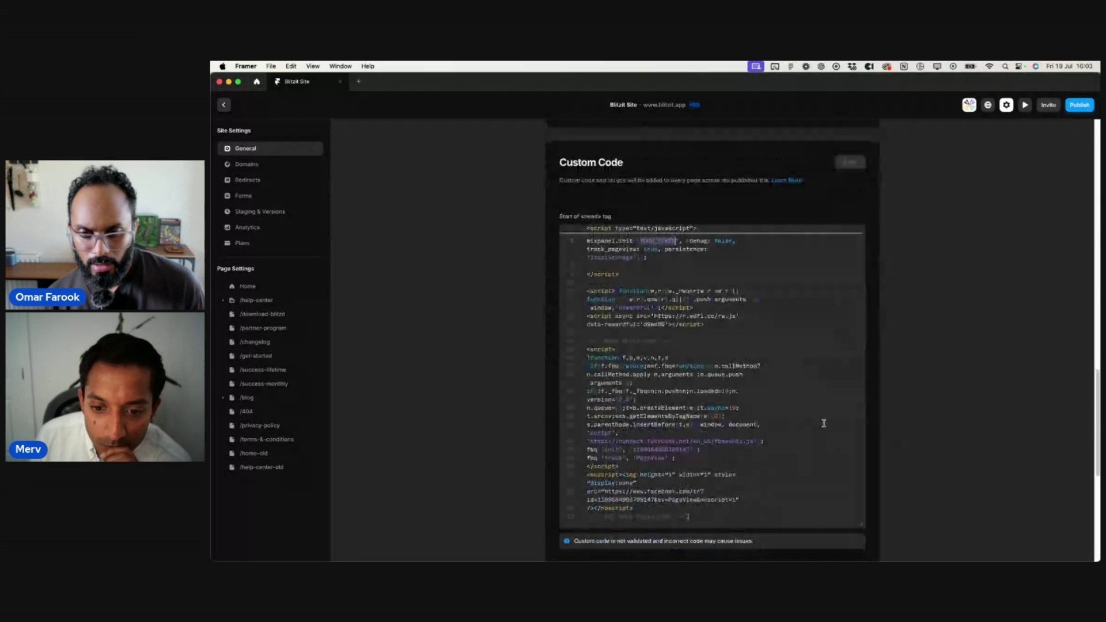
scroll(817, 409, "up", 8)
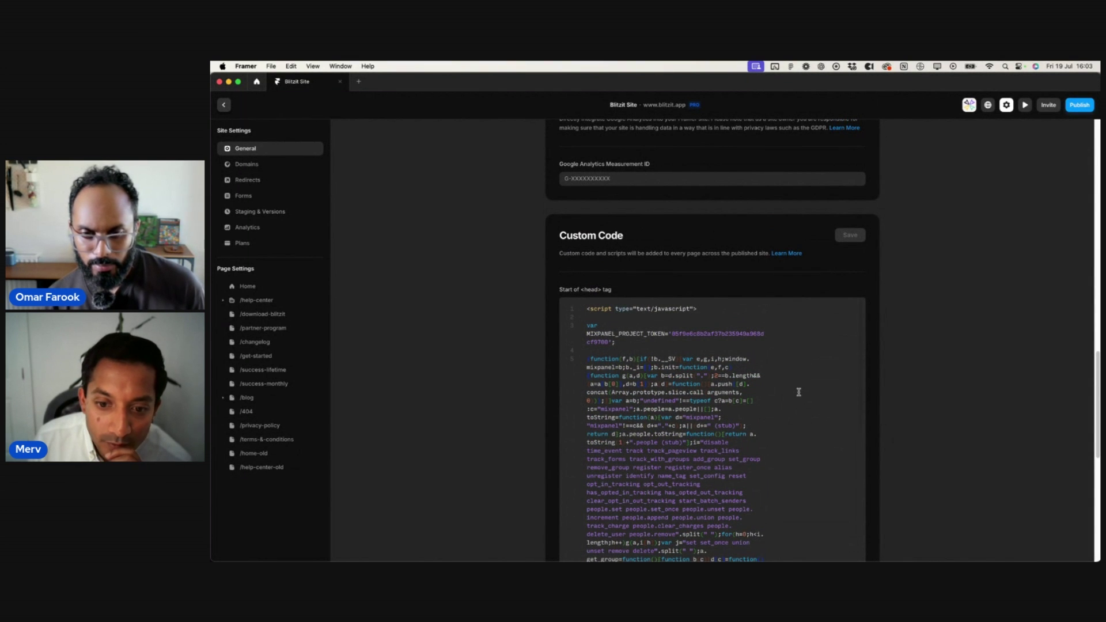
scroll(806, 385, "down", 3)
scroll(807, 384, "up", 3)
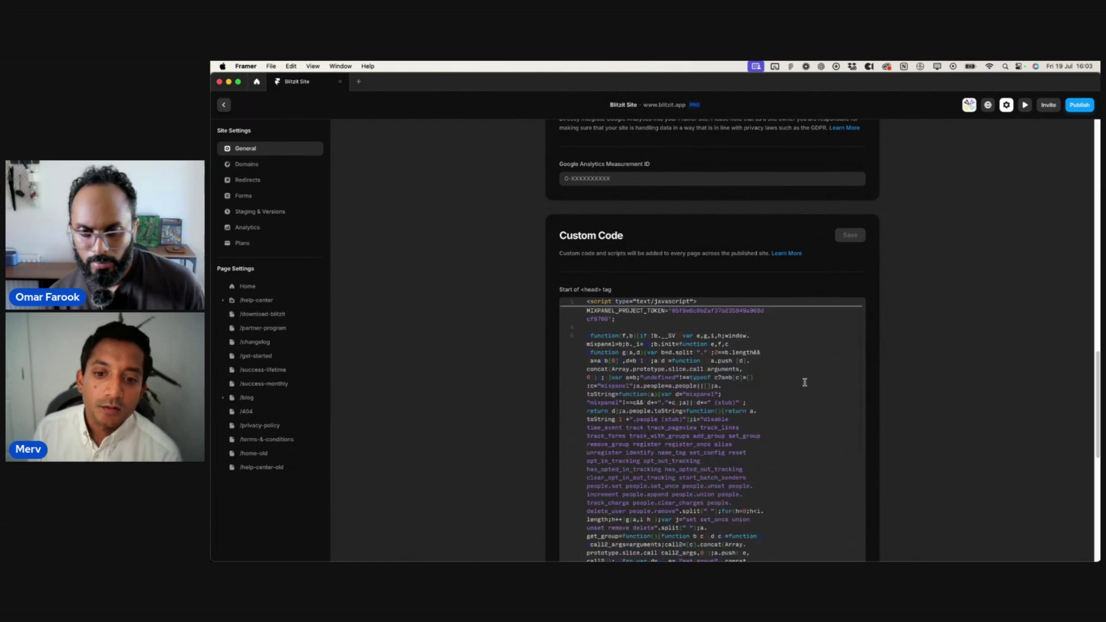
scroll(899, 383, "down", 2)
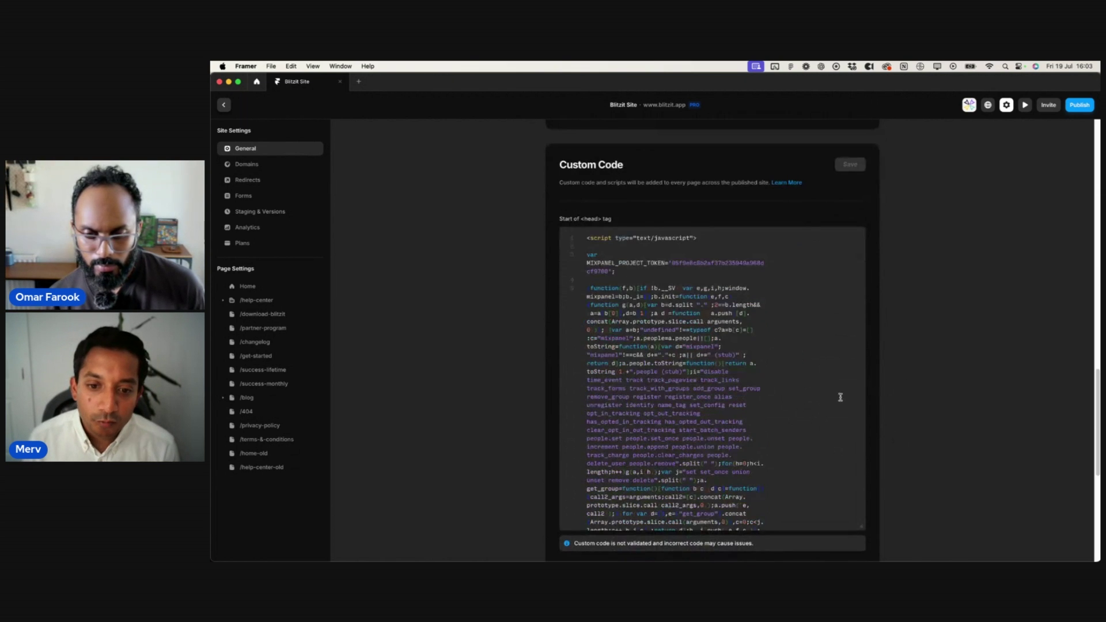
scroll(839, 393, "down", 4)
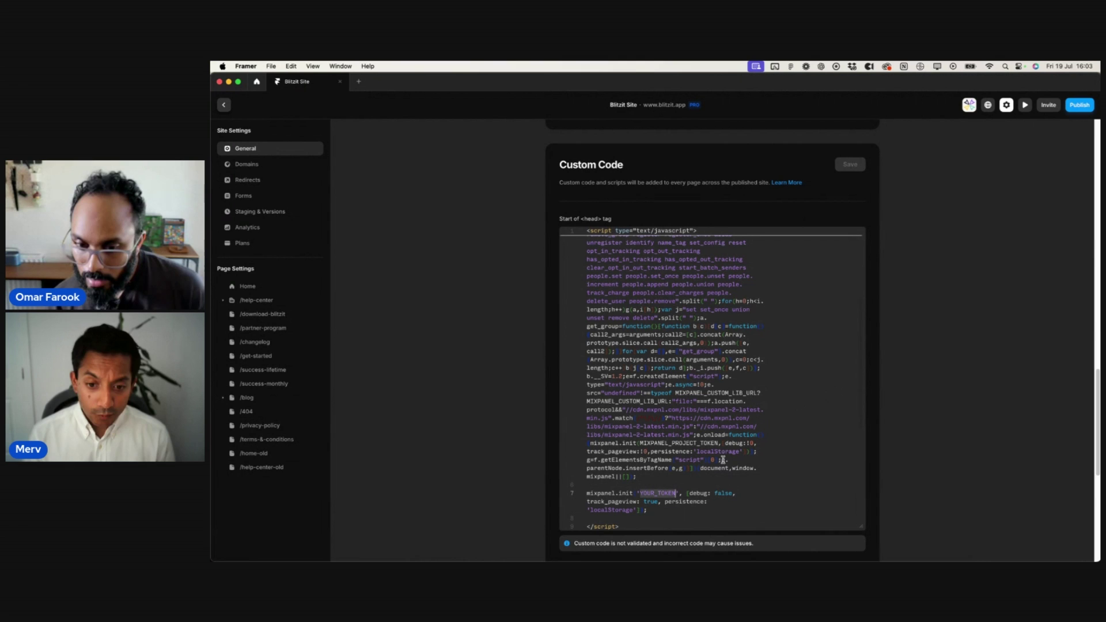
- Replace the YOUR_TOKEN placeholder in mixpanel.init with MIXPANEL_PROJECT_TOKEN
left_click(638, 494)
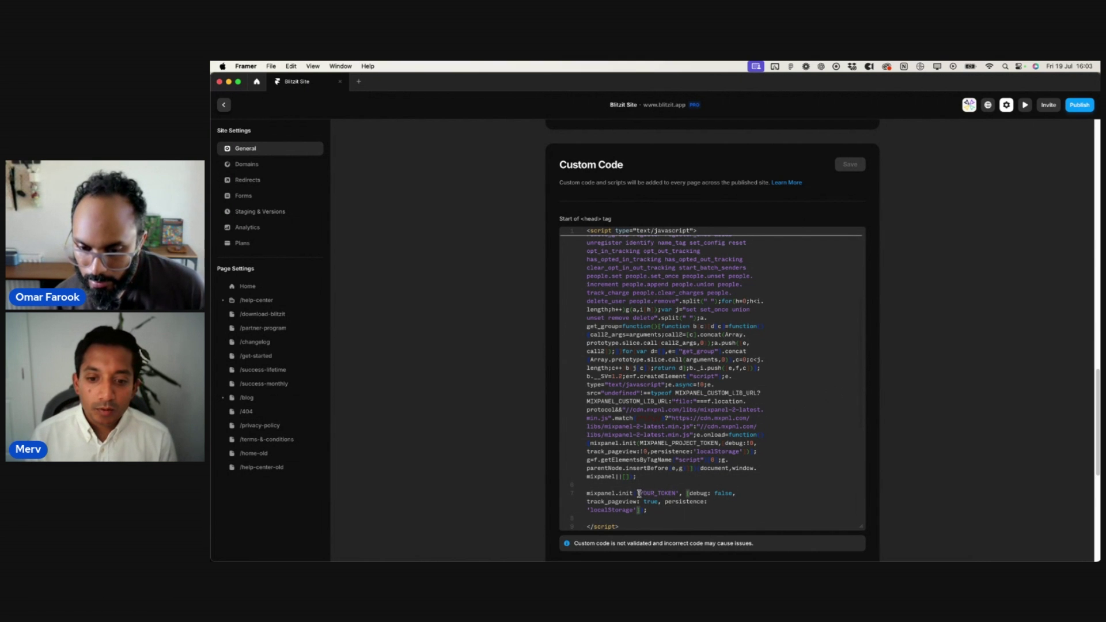
left_click_drag(641, 494, 677, 494)
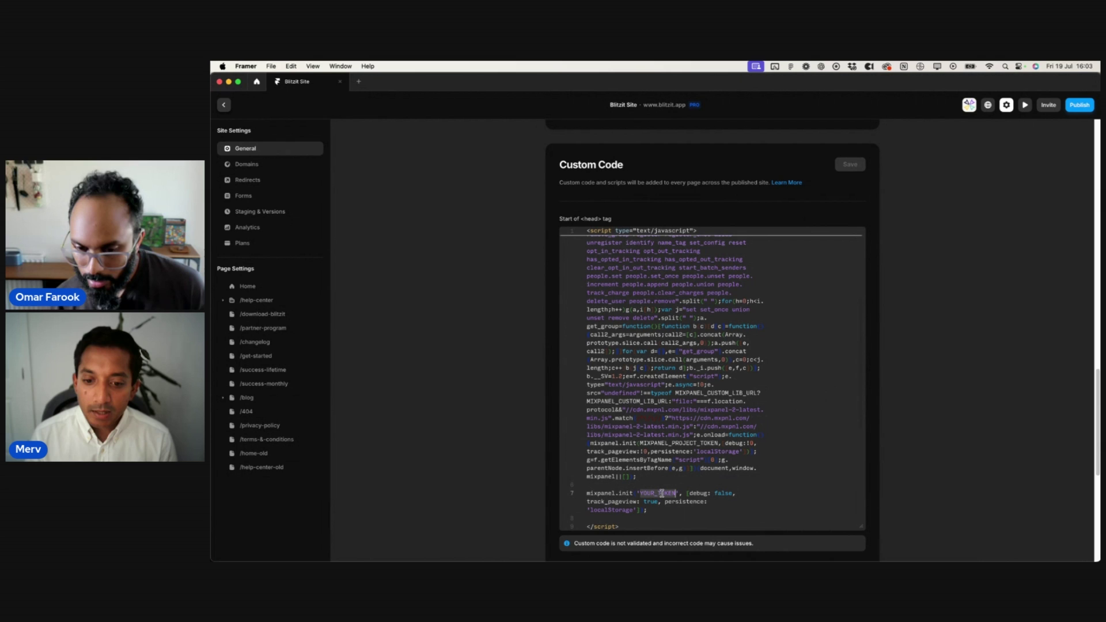
key("BackSpace")
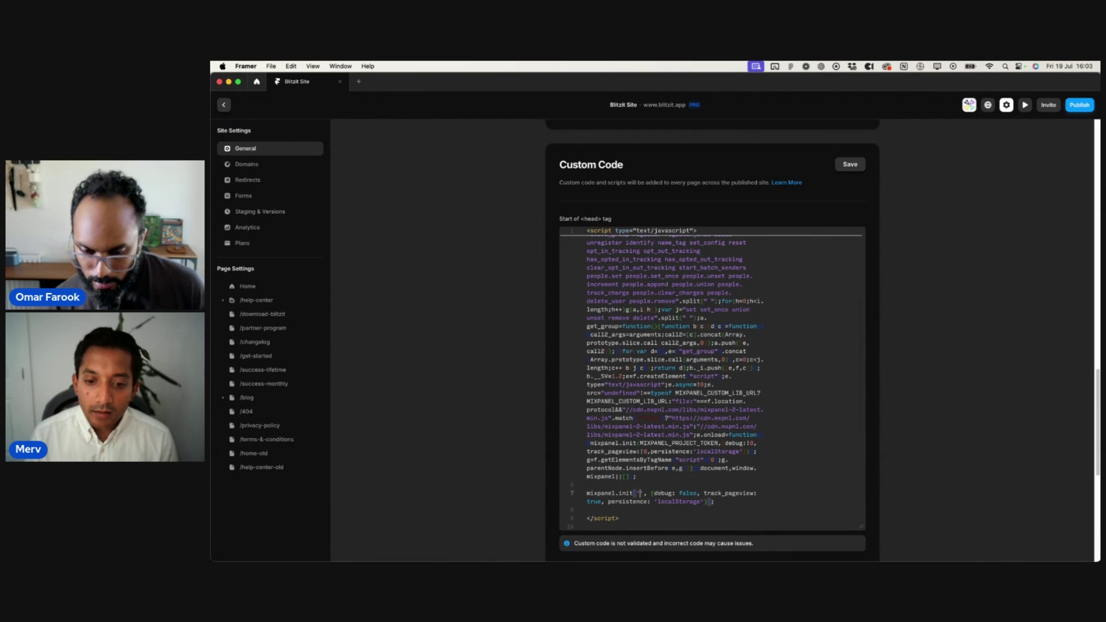
type("MIX")
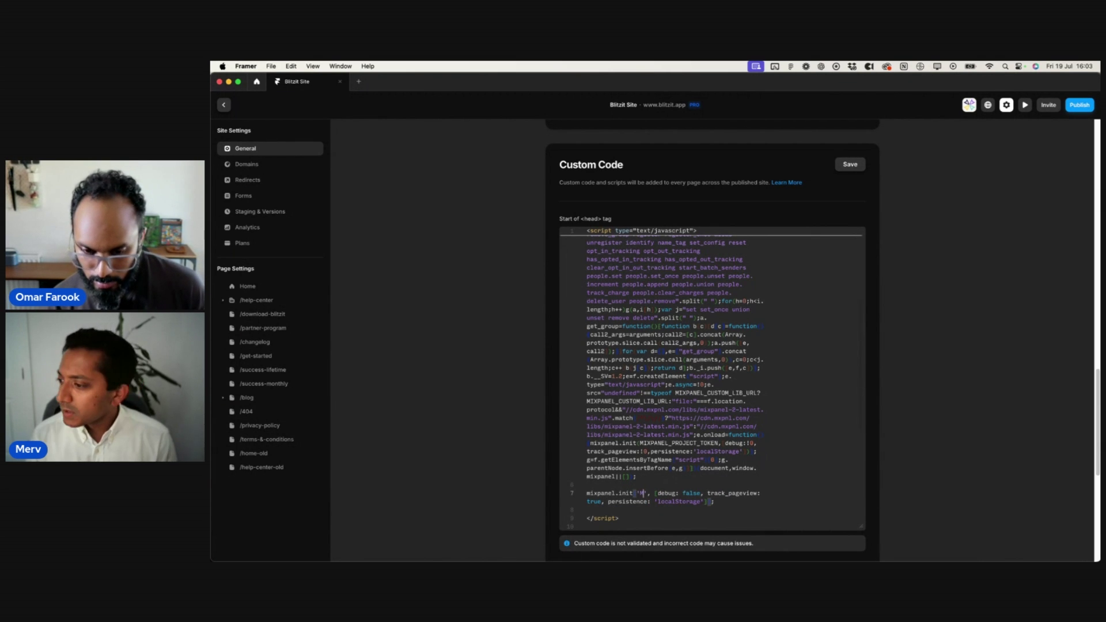
type("PANEL")
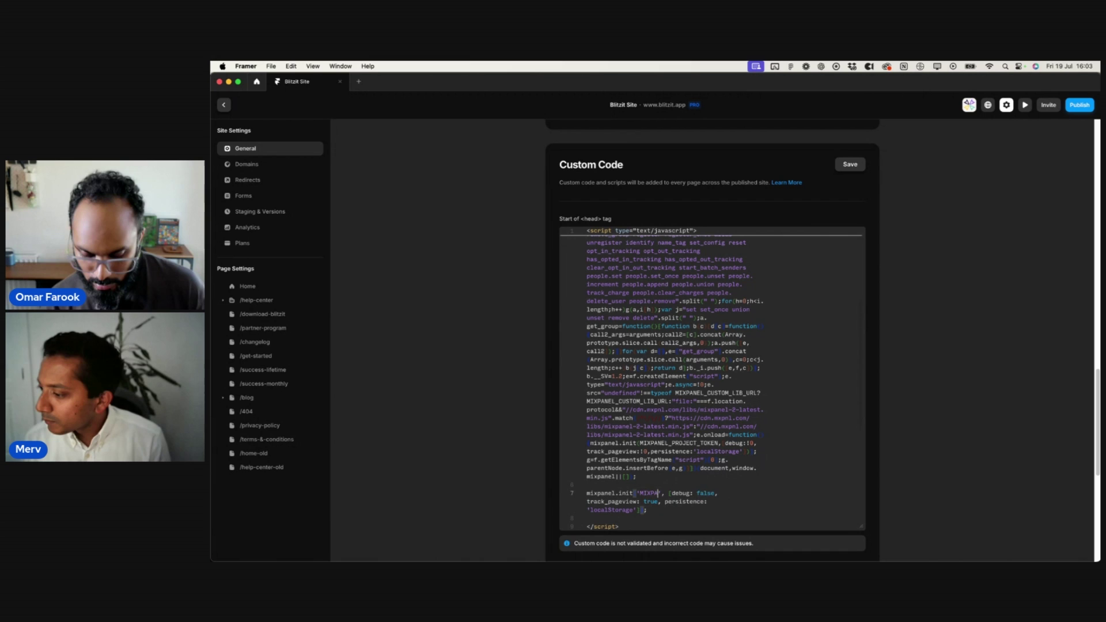
type("_PROJECT")
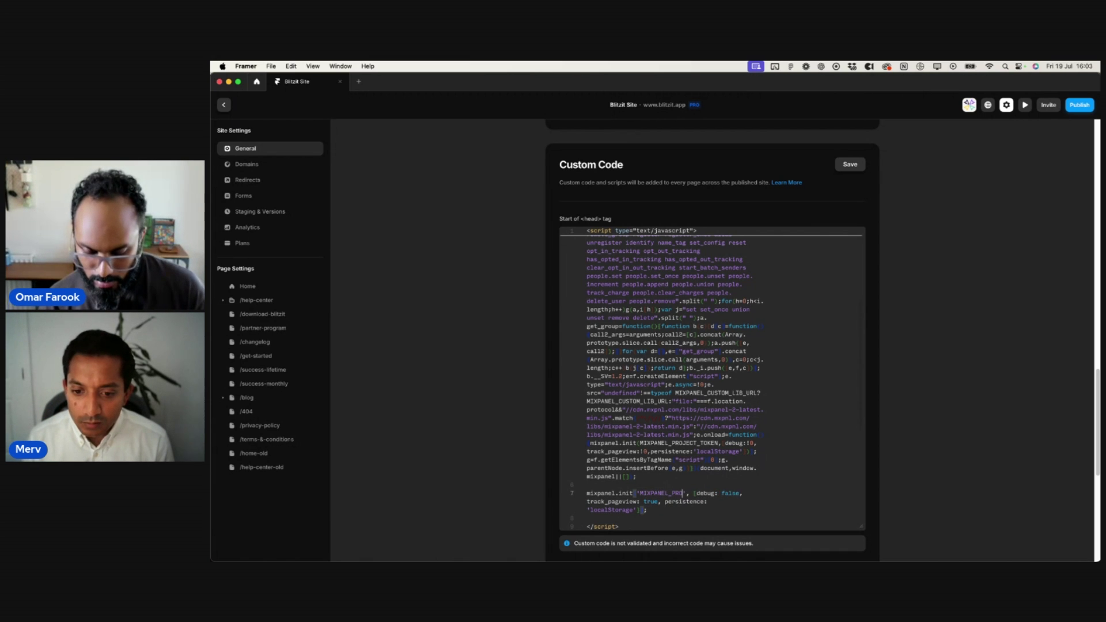
type("_TOKEN")
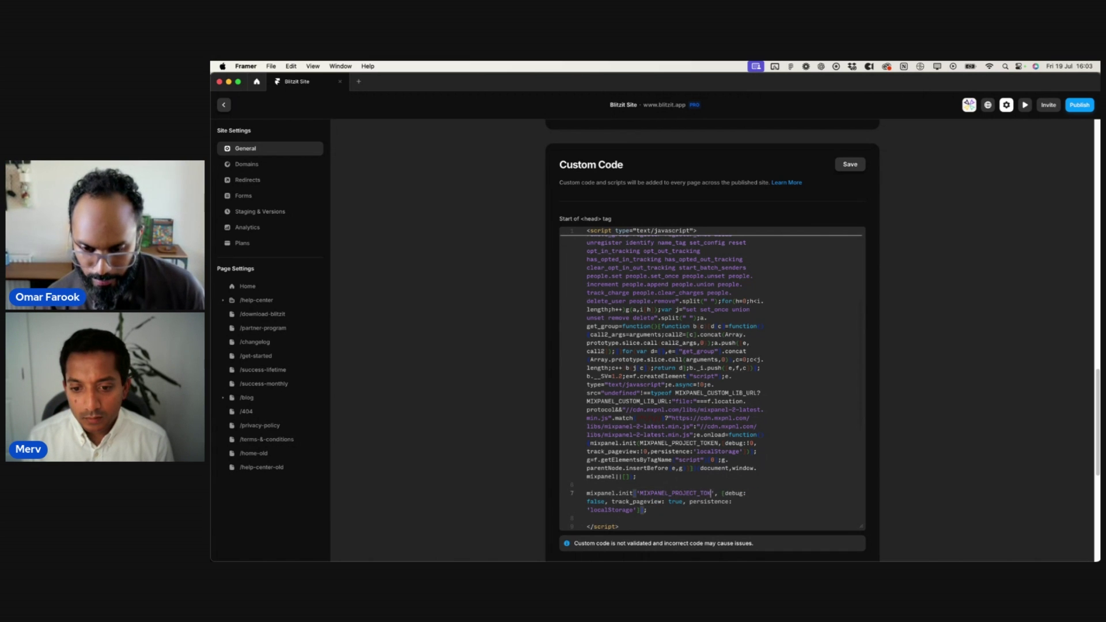
- Remove the quotes around MIXPANEL_PROJECT_TOKEN and save the head code
scroll(958, 416, "down", 3)
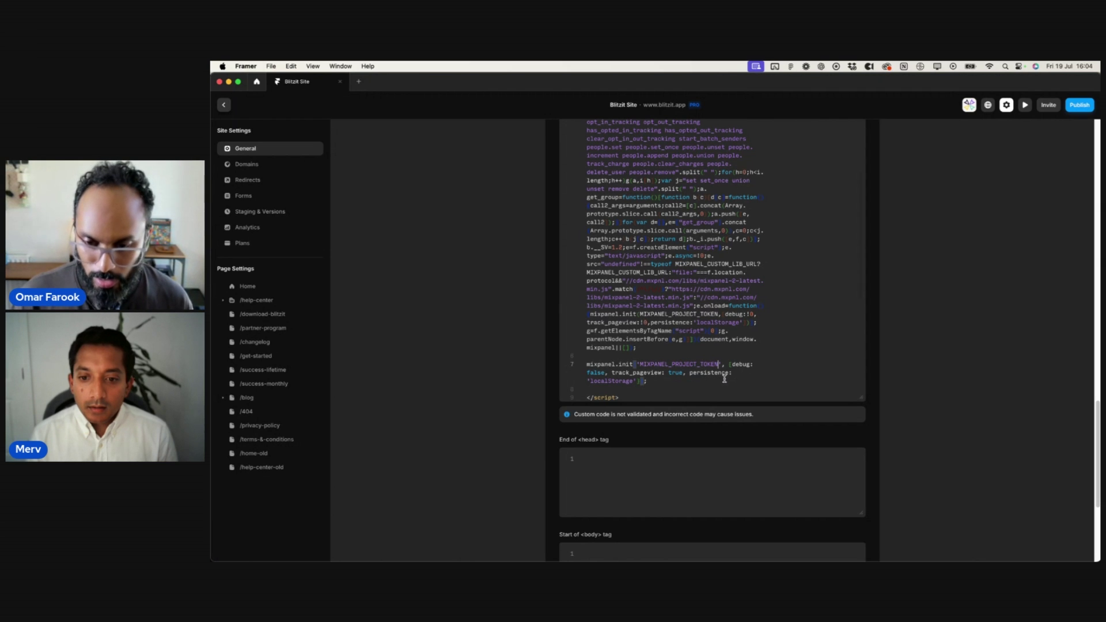
scroll(809, 335, "up", 6)
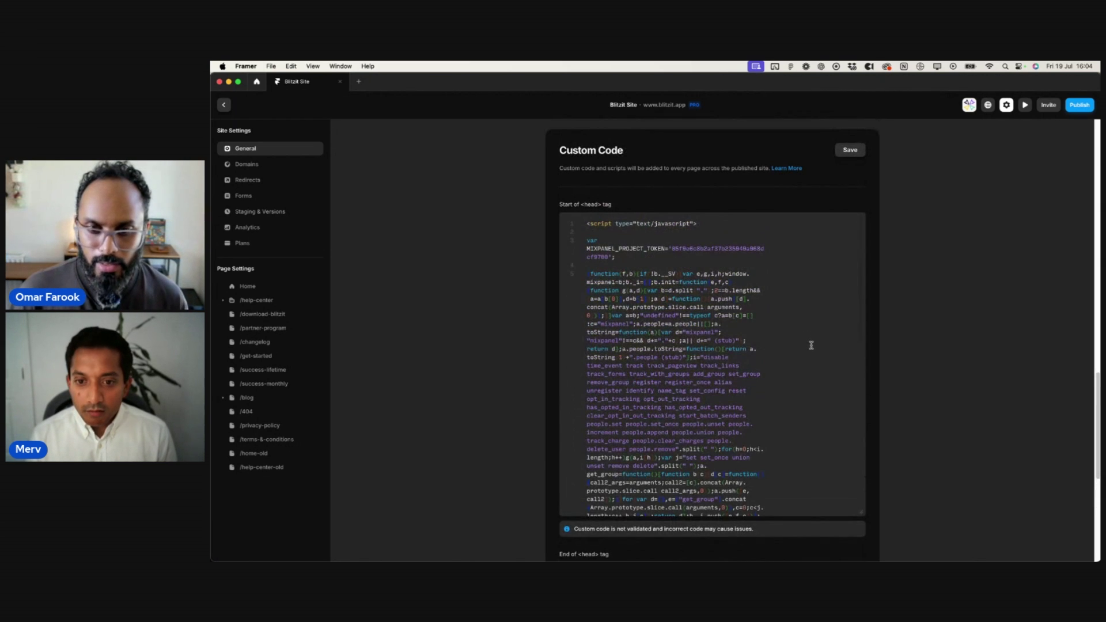
scroll(811, 349, "down", 4)
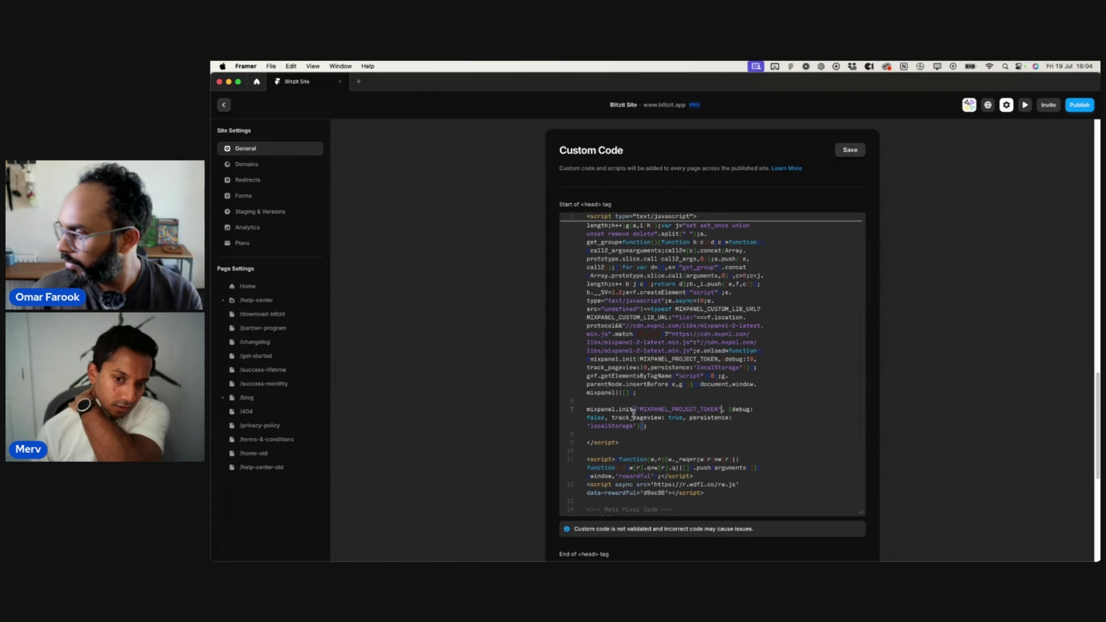
key("BackSpace")
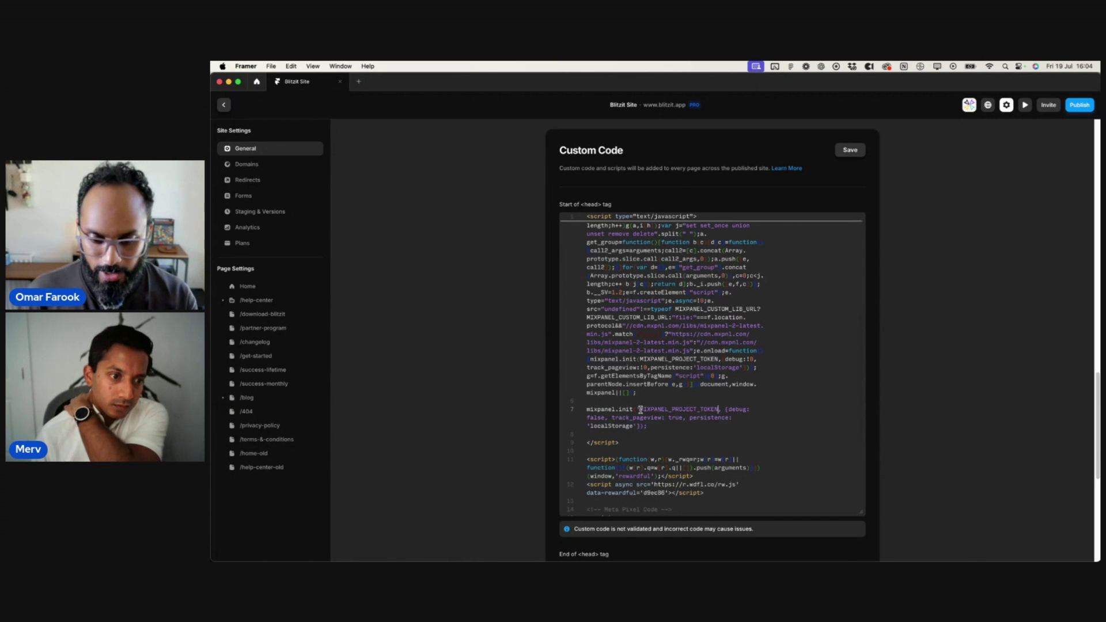
left_click(640, 410)
key("BackSpace")
key("super+s")
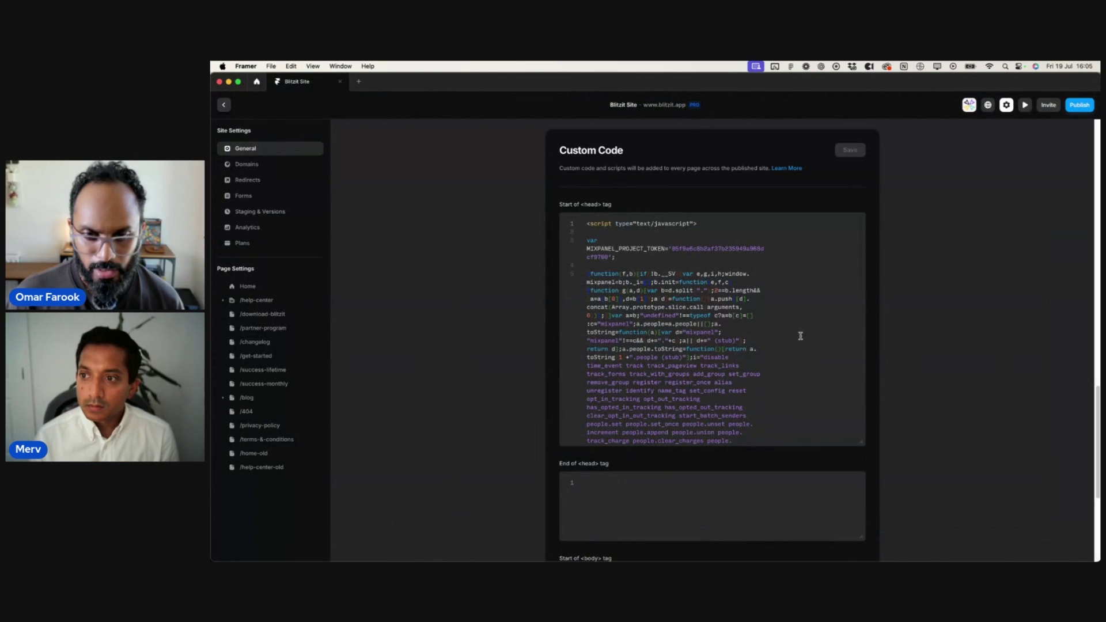
scroll(801, 336, "up", 1)
- Publish the site update to both domains, then switch to the Mixpanel events list in Arc
left_click(1080, 105)
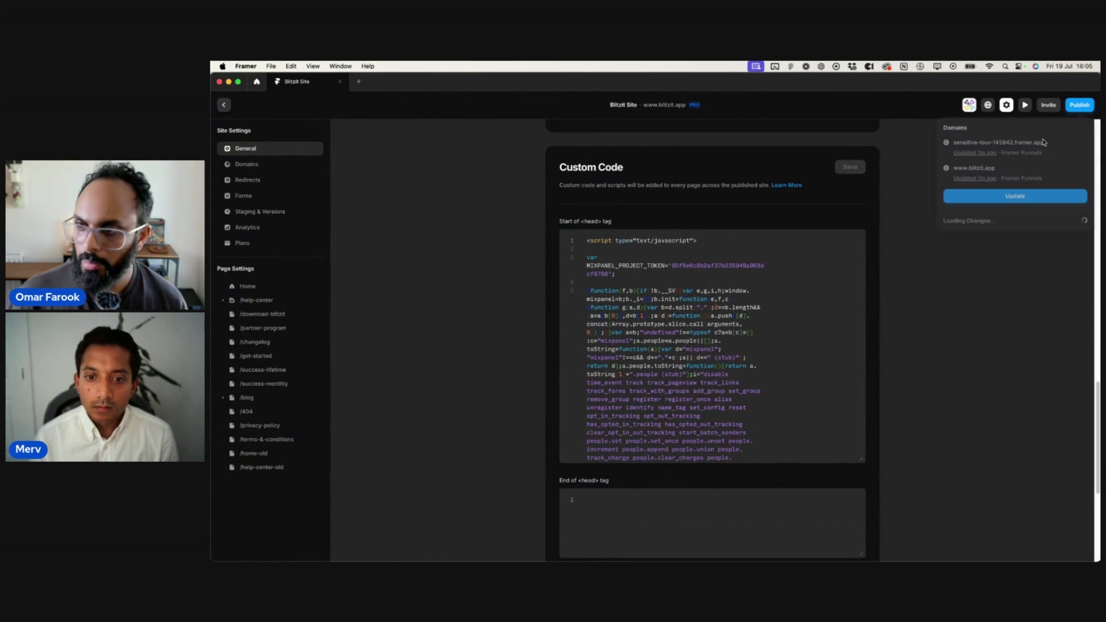
left_click(1002, 197)
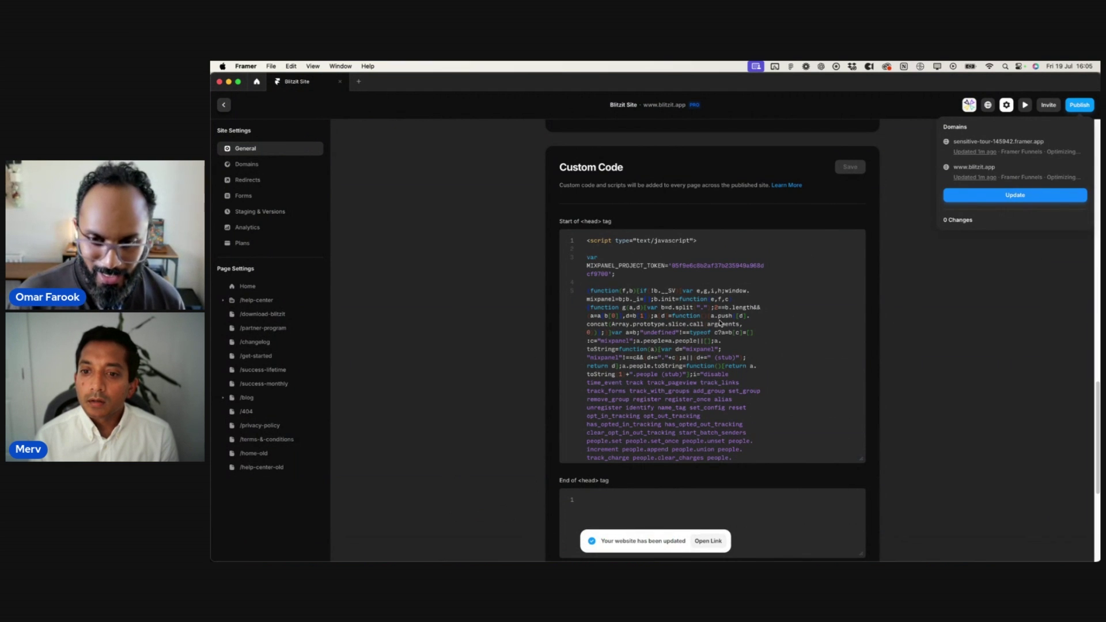
left_click(846, 409)
scroll(842, 406, "down", 10)
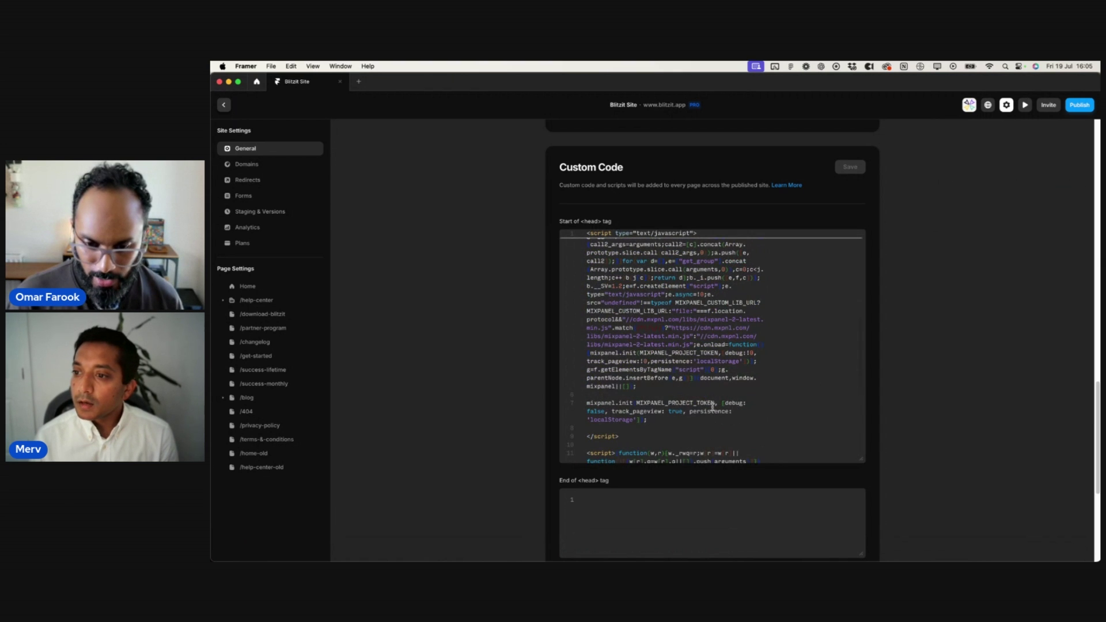
left_click(547, 540)
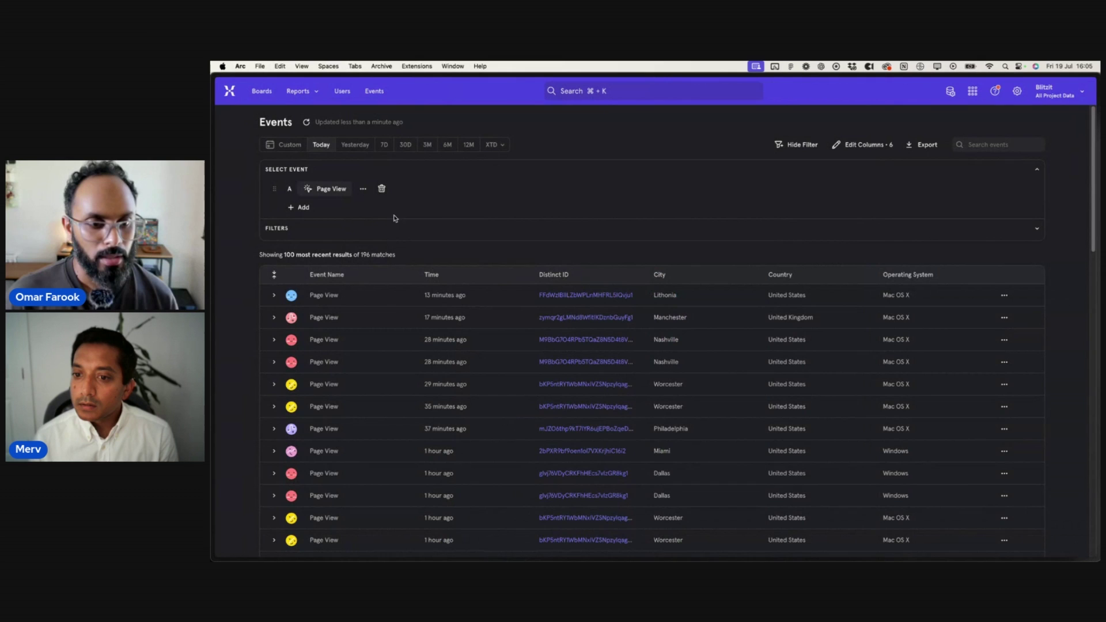
- Reload Mixpanel's Events page so the Page View from under a minute ago appears
key("super+r")
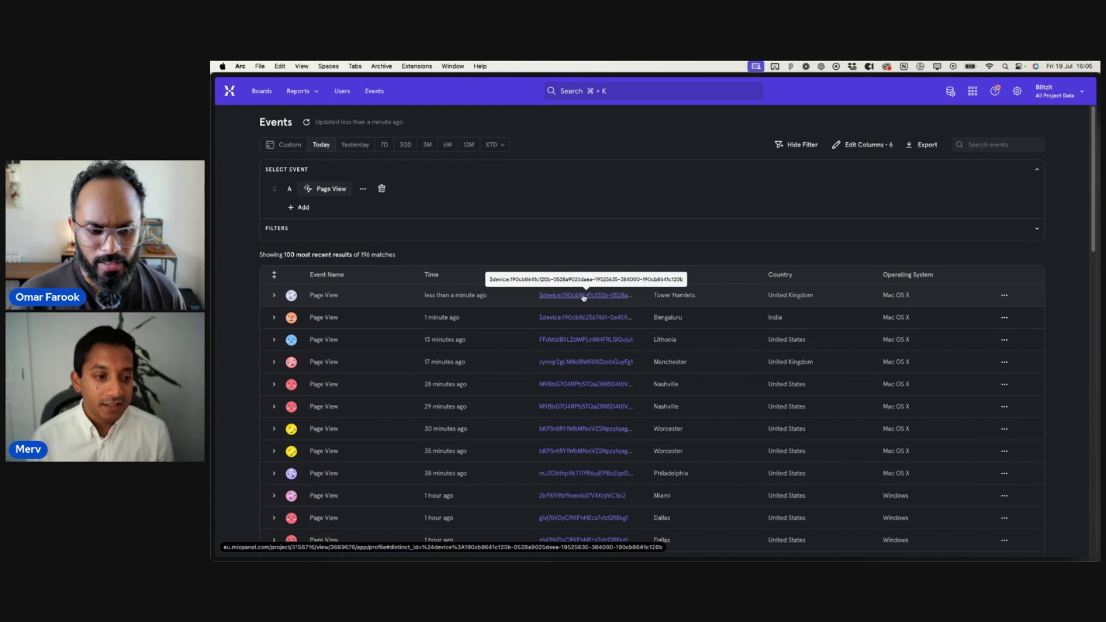
- Expand the newest Tower Hamlets Page View and check its empty Your Properties tab
left_click(273, 296)
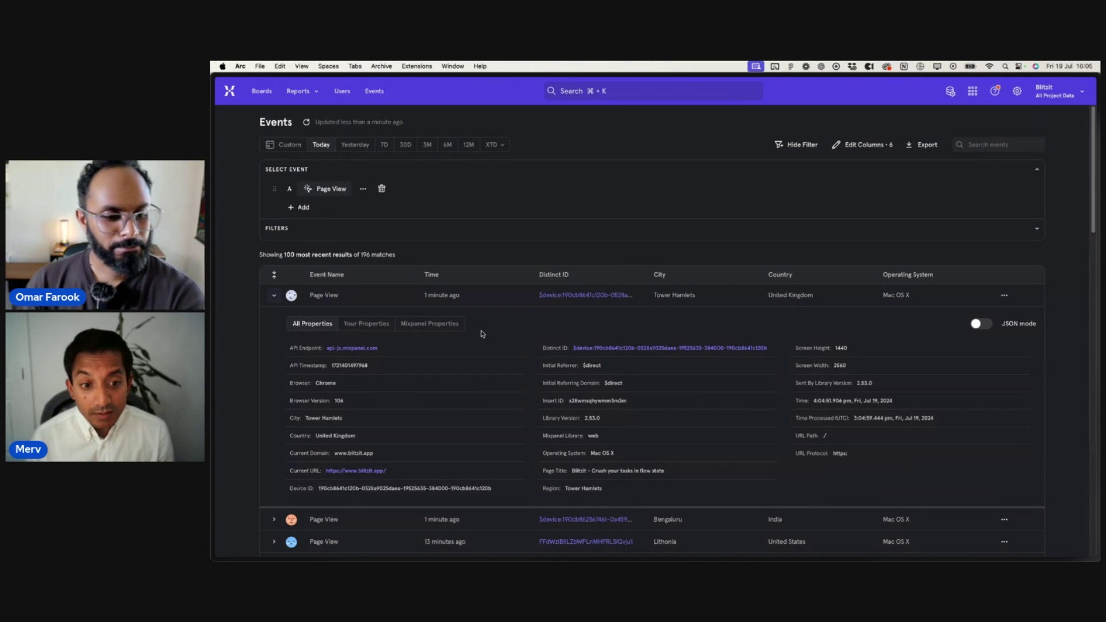
scroll(724, 372, "down", 2)
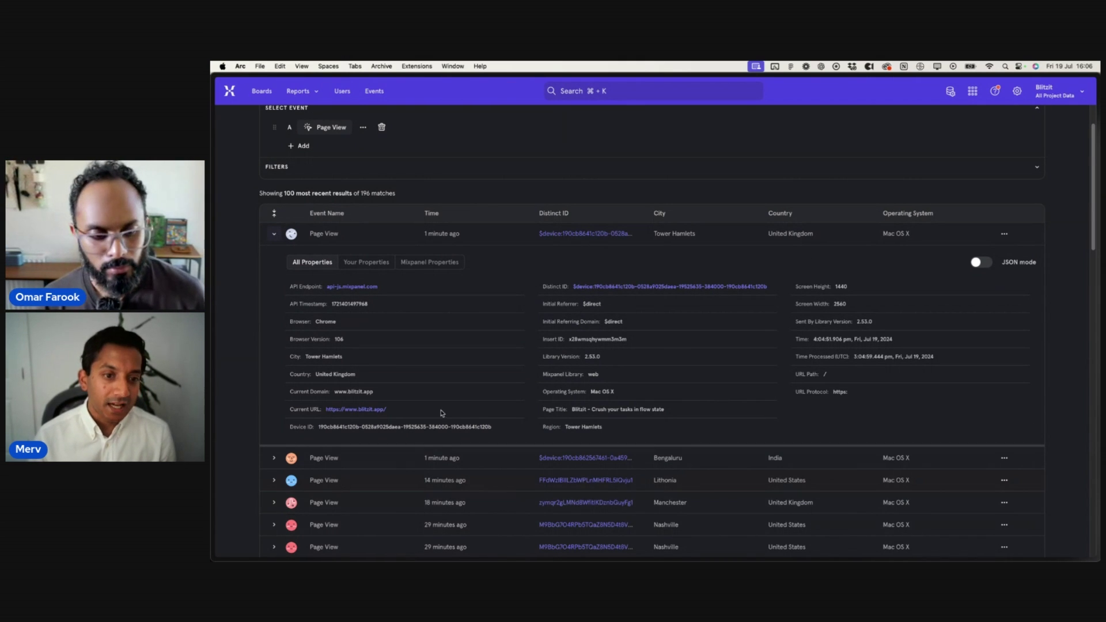
left_click(368, 264)
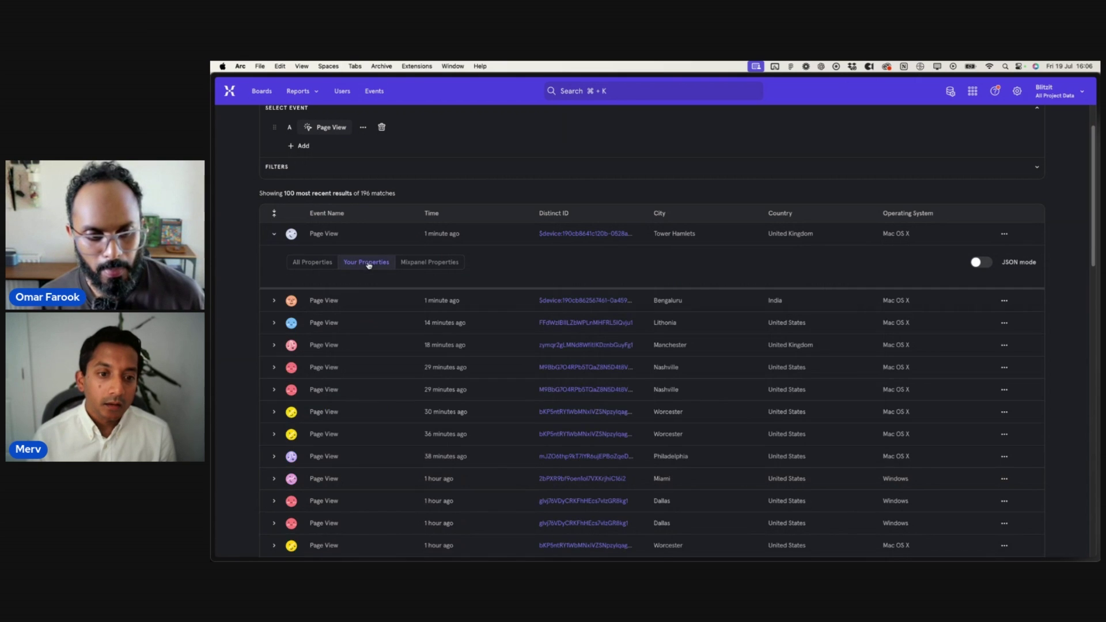
left_click(445, 263)
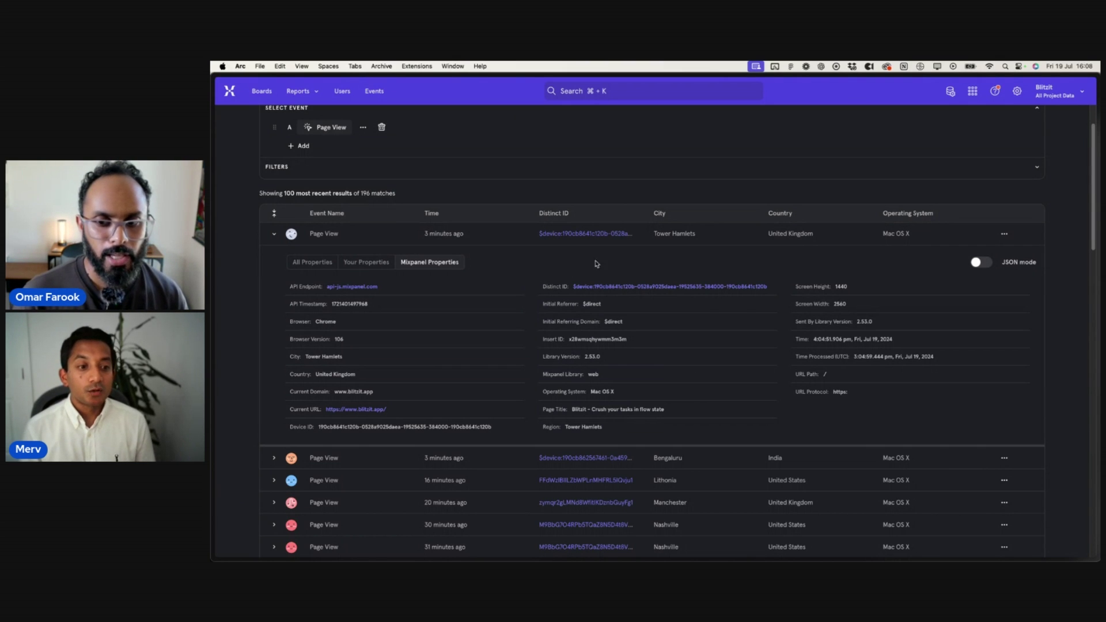
- Scroll through the expanded Page View, showing library version 2.53.0 and the Blitzit page title
scroll(830, 283, "up", 2)
scroll(915, 291, "down", 5)
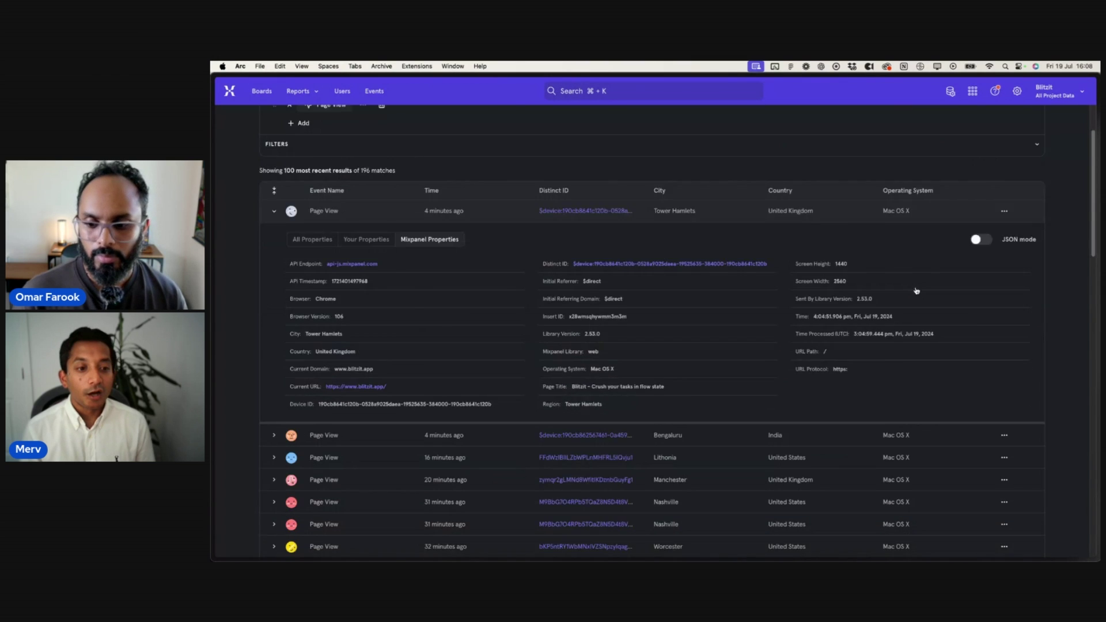
scroll(915, 289, "up", 2)
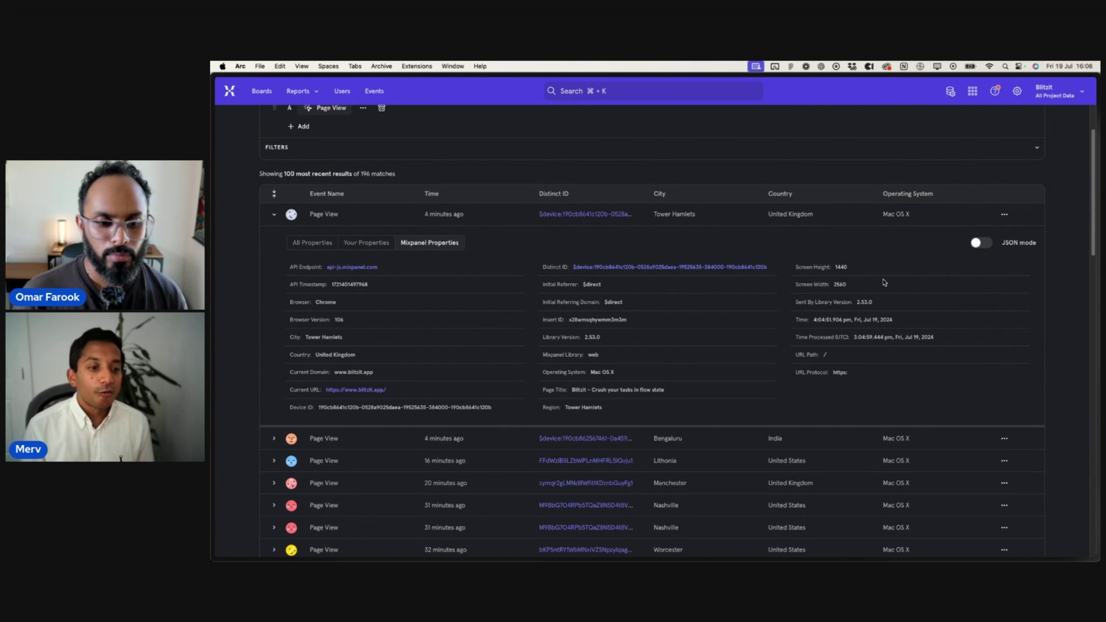
scroll(910, 297, "up", 1)
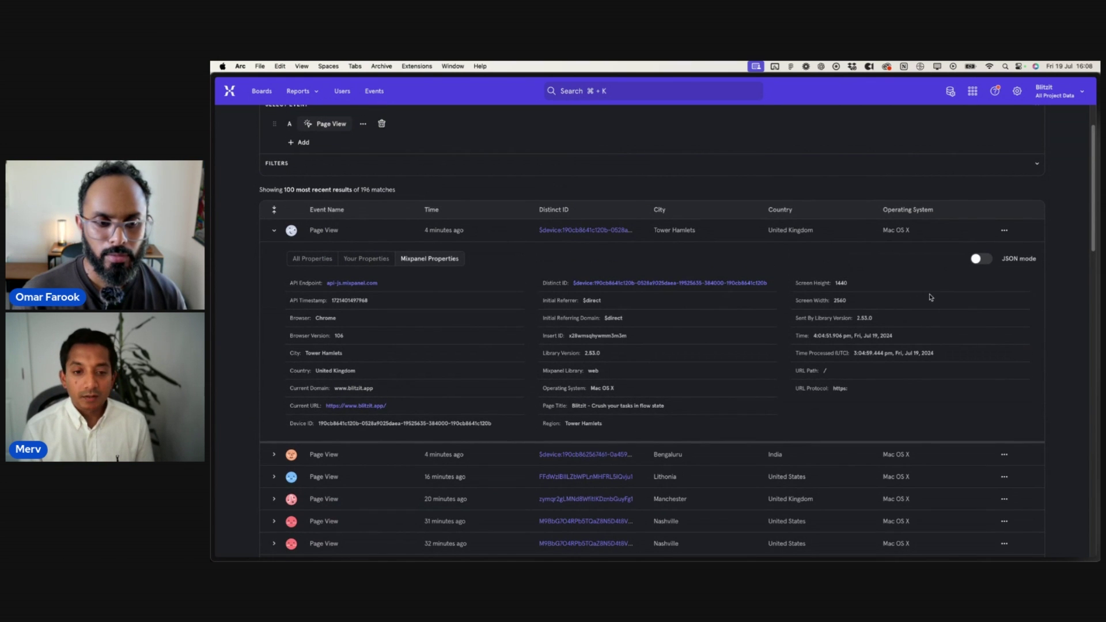
scroll(918, 297, "up", 2)
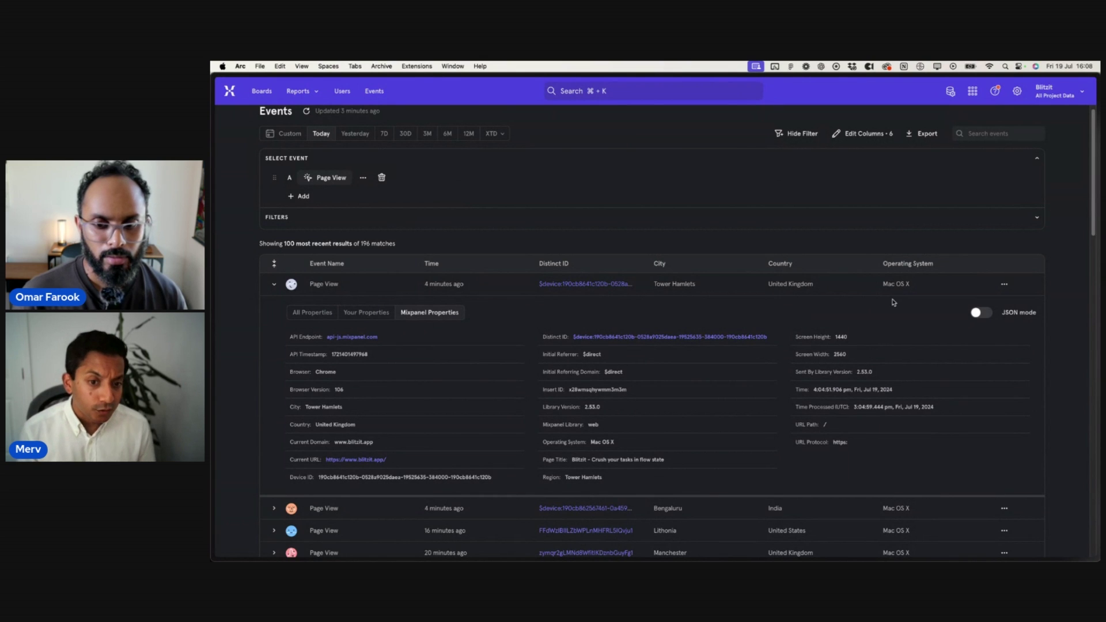
scroll(894, 302, "down", 1)
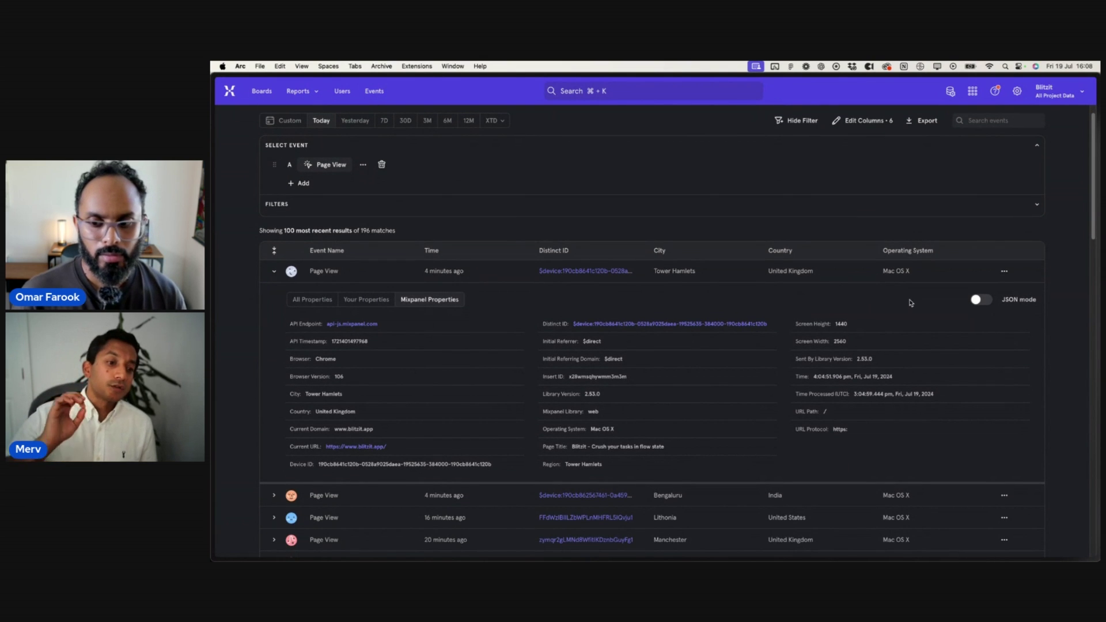
scroll(910, 302, "down", 1)
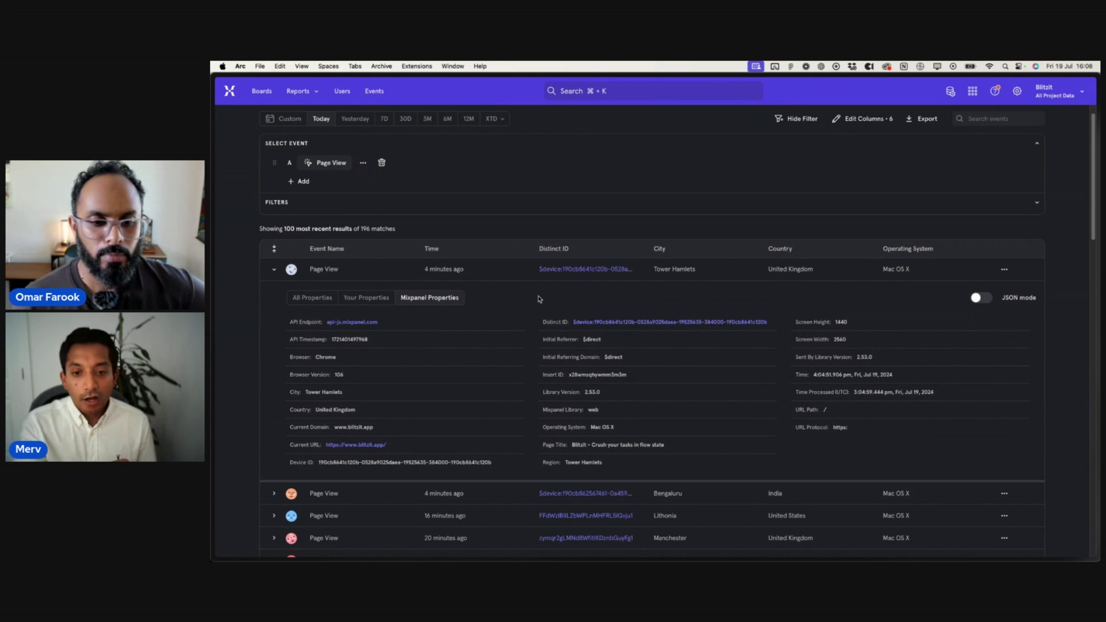
- Open the event's distinct-ID profile, showing one Page View at 4:04:51 PM
left_click(554, 271)
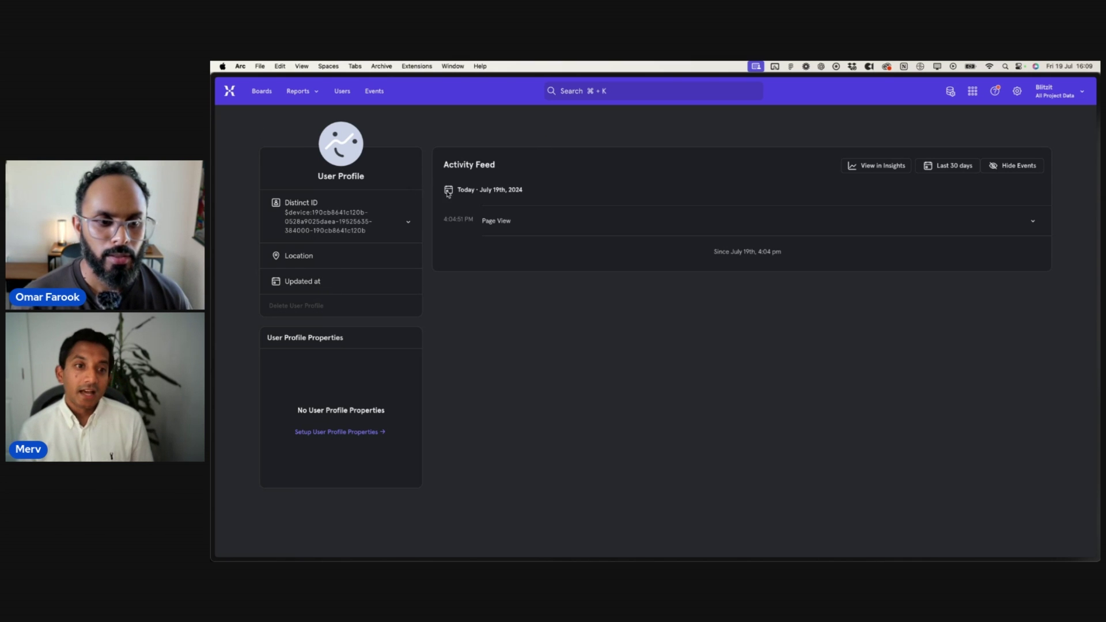
mouse_move(363, 550)
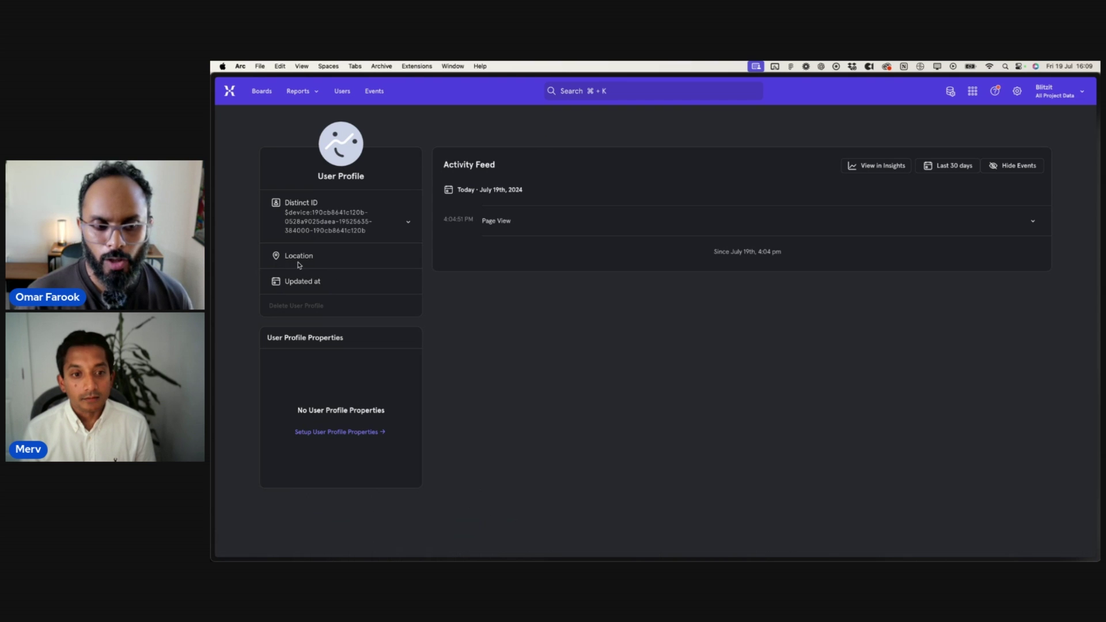
mouse_move(403, 554)
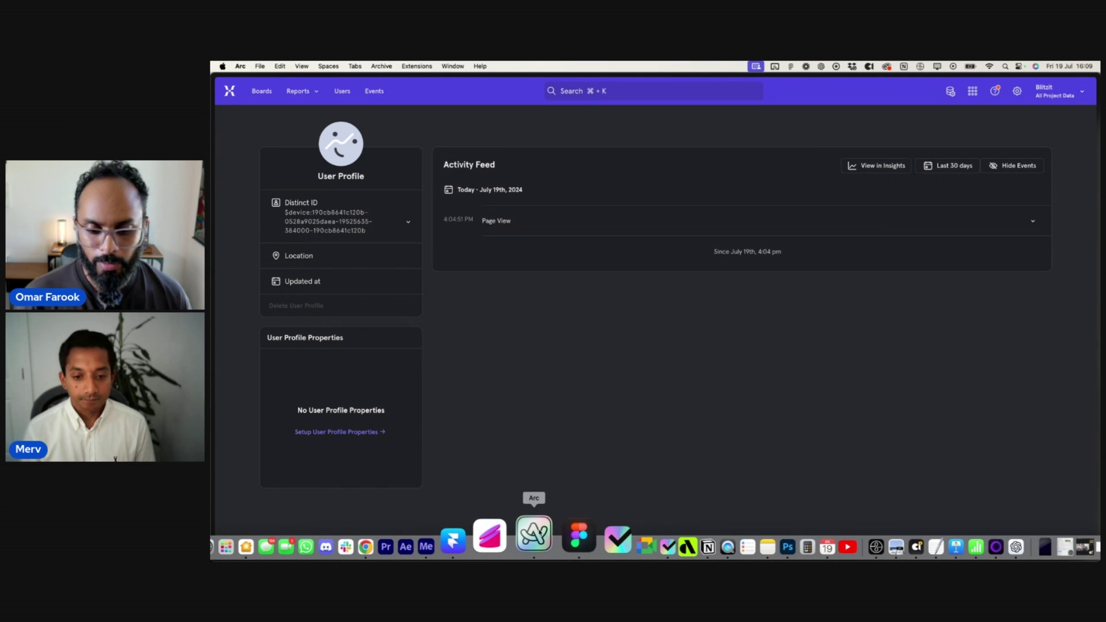
right_click(537, 532)
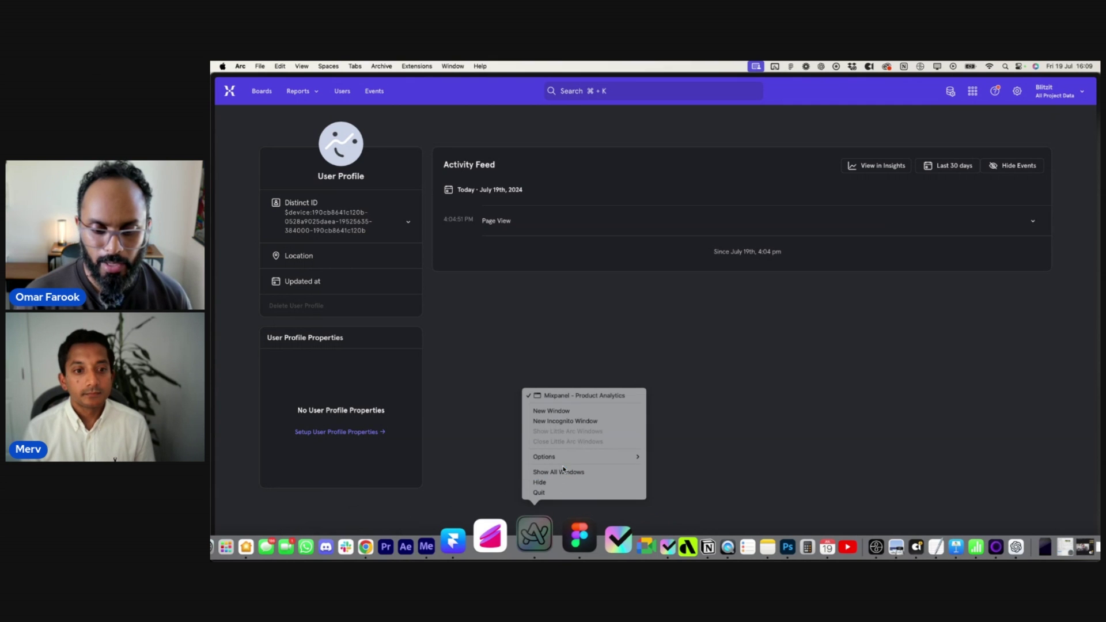
left_click(671, 480)
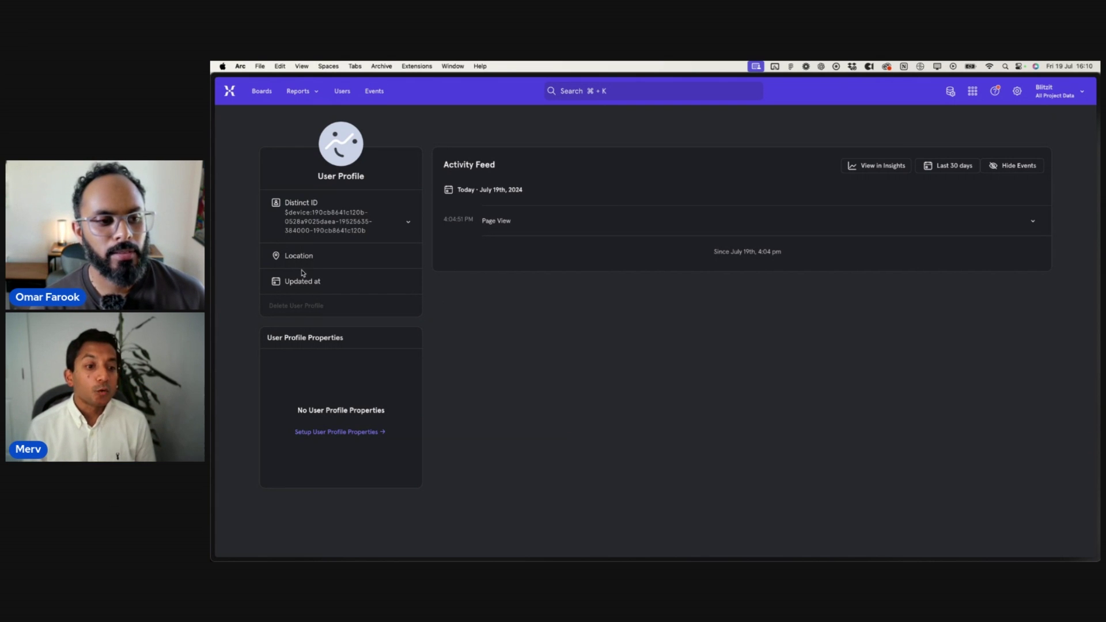
- Go to the Blitzit site's Help Center and open the Introduction to Blitzit article
left_click(234, 246)
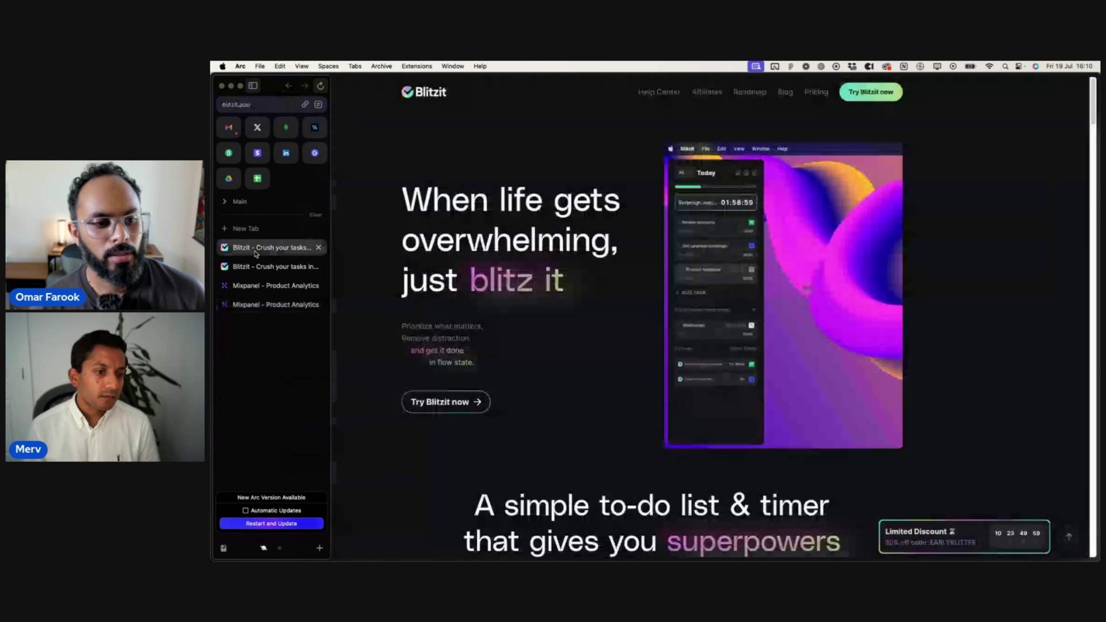
mouse_move(212, 288)
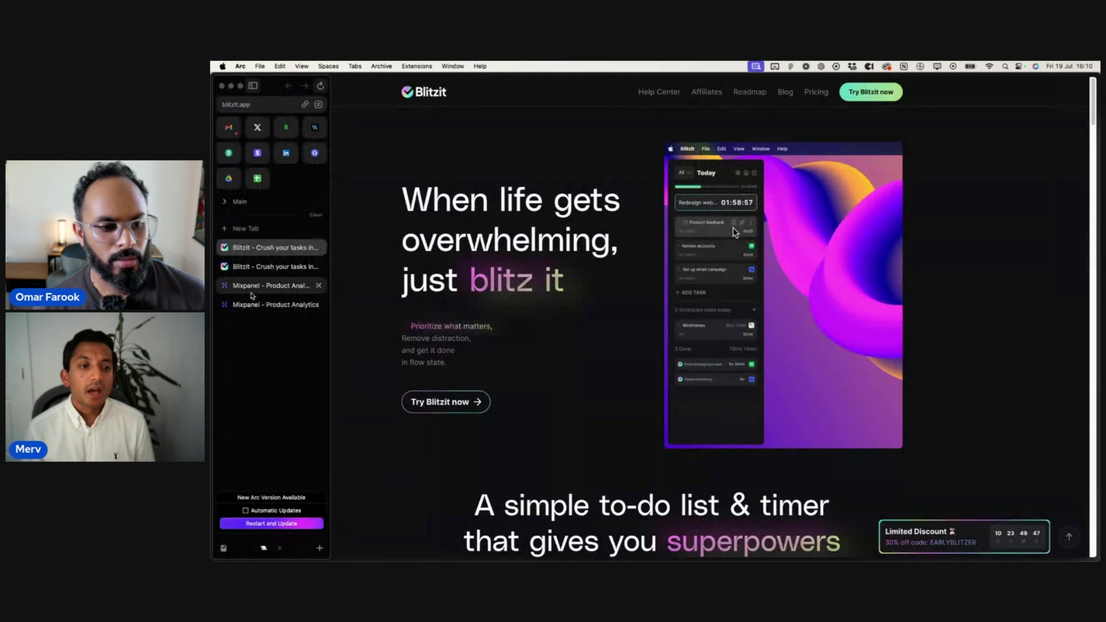
left_click(670, 96)
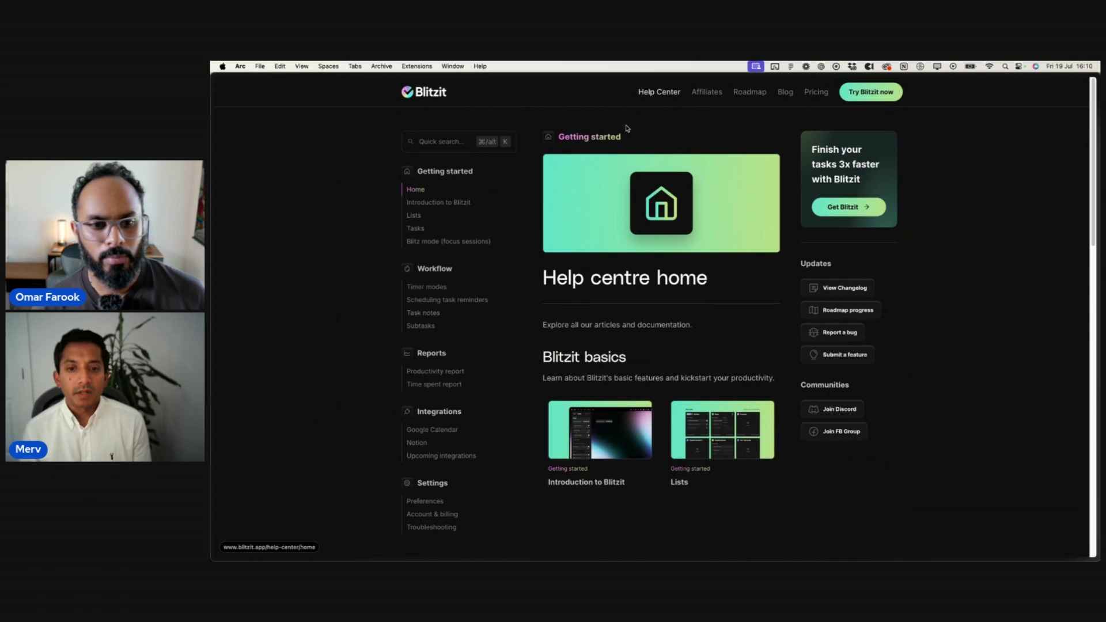
left_click(426, 202)
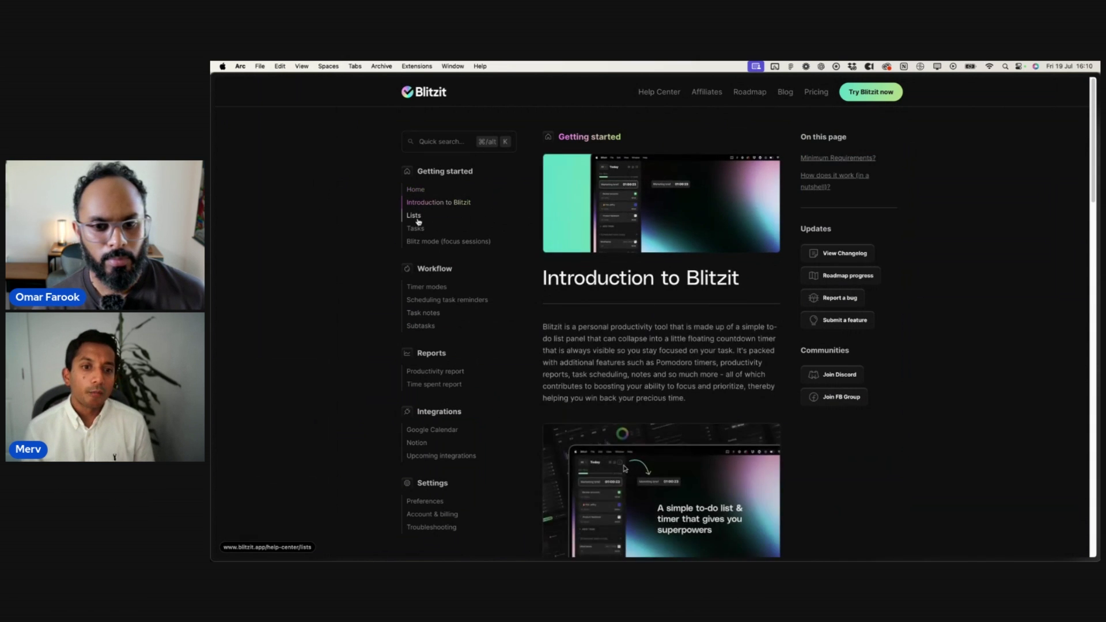